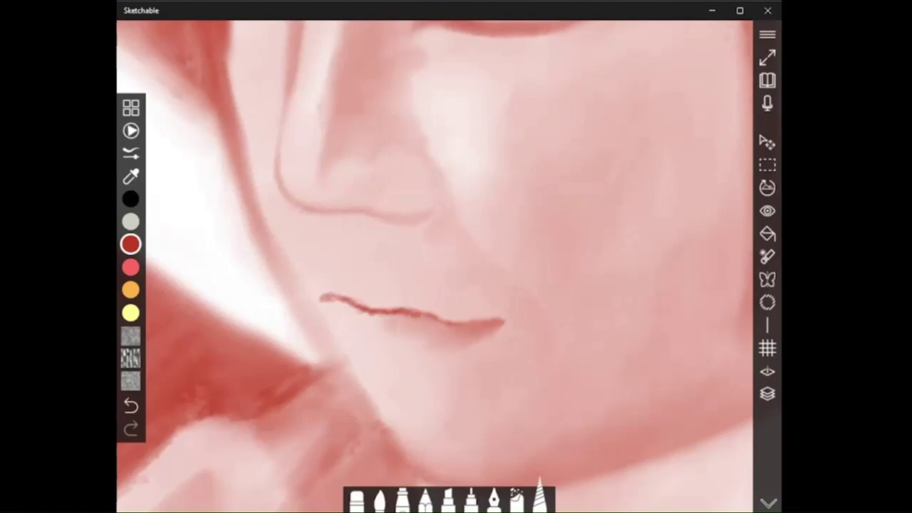
Smudge the shading beneath the mouth line into a soft lower lip
left_click_drag(375, 312, 355, 309)
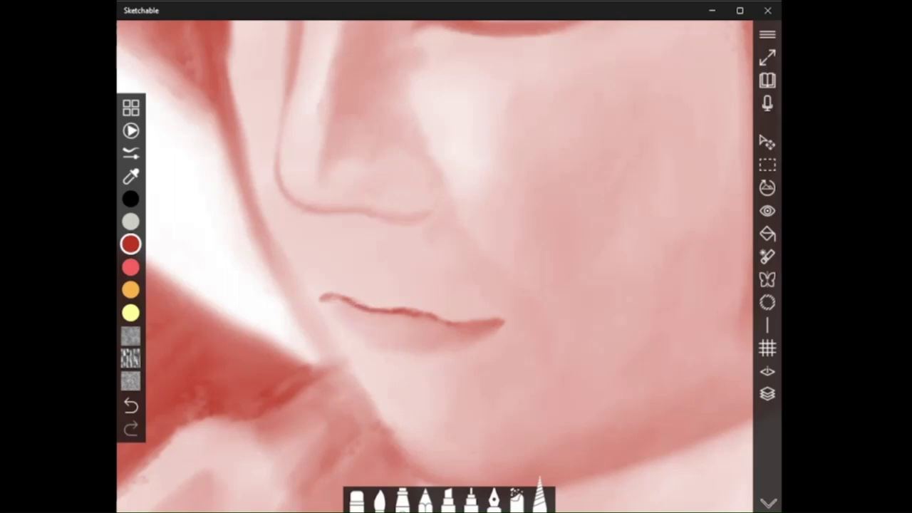
scroll(512, 300, "down", 3)
scroll(511, 300, "down", 2)
scroll(541, 306, "up", 3)
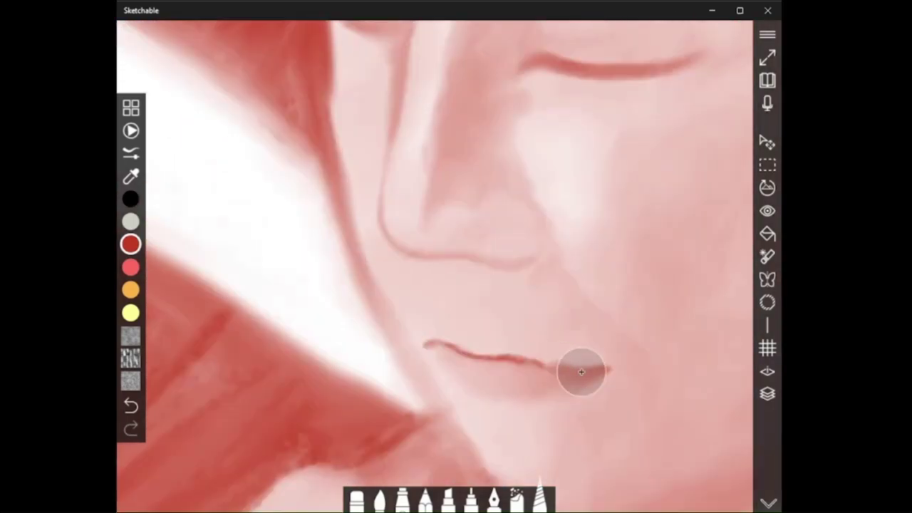
Build up and blend the upper lip's shading along the mouth line, out to both corners
mouse_move(523, 359)
left_mouse_down()
mouse_move(531, 353)
mouse_move(560, 366)
mouse_move(509, 349)
left_mouse_up()
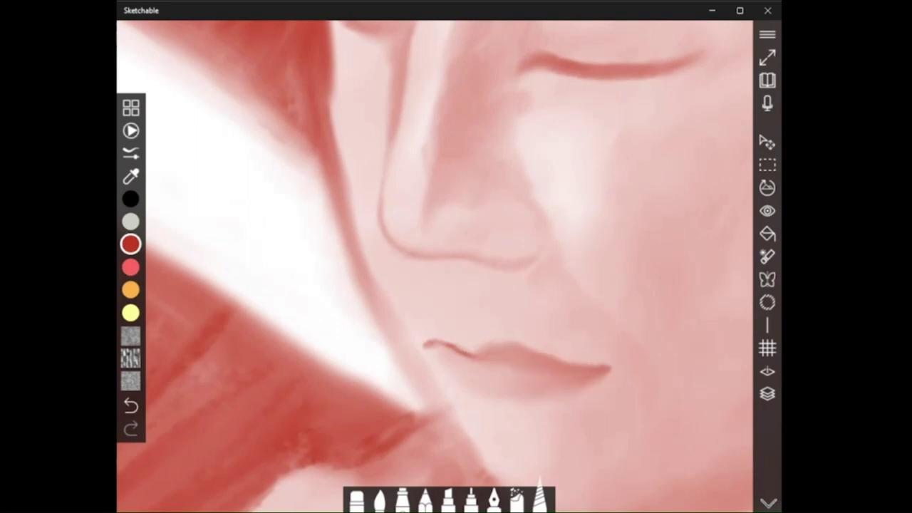
left_click_drag(472, 348, 457, 339)
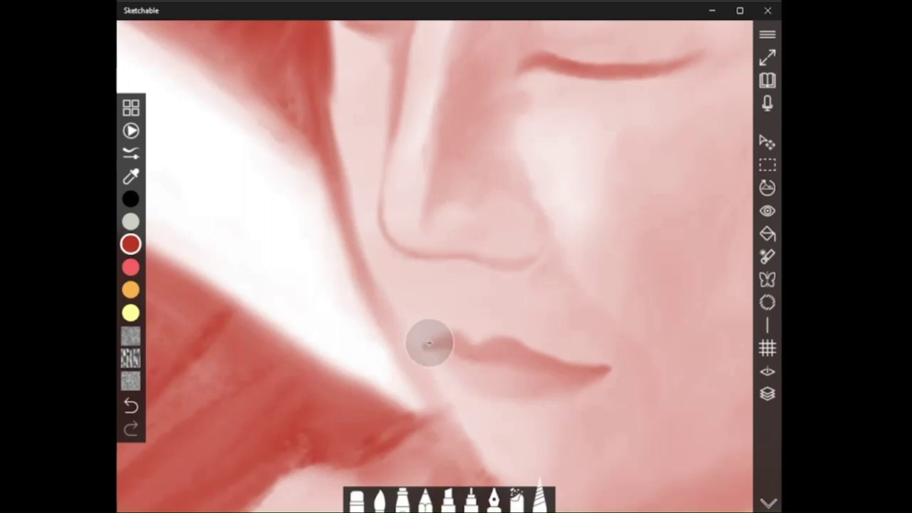
left_click_drag(454, 338, 425, 346)
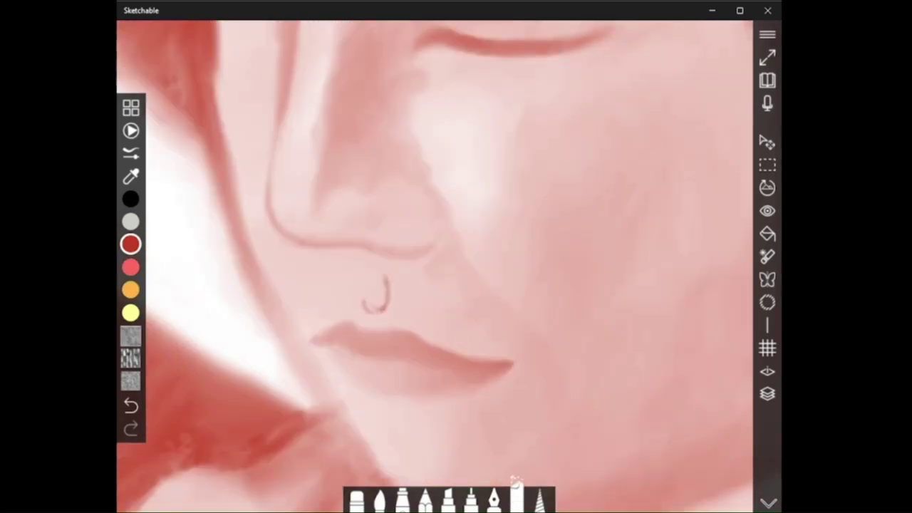
Smudge the philtrum mark and the line below the lower lip into the skin, undoing the last smudge stroke
left_click(540, 502)
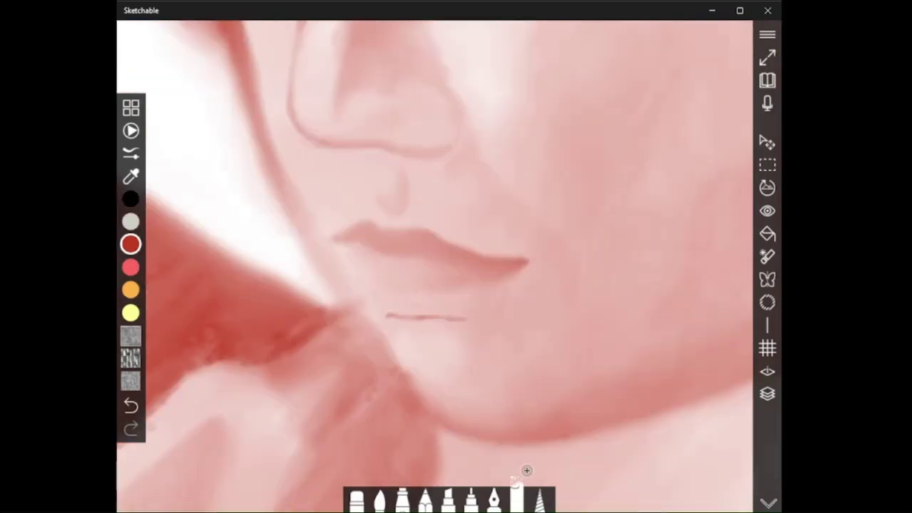
left_click(540, 502)
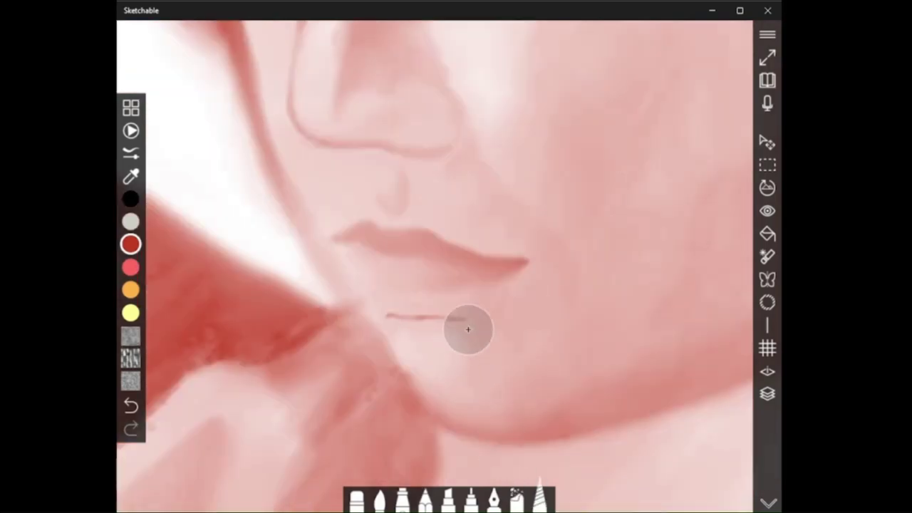
left_click_drag(467, 324, 407, 317)
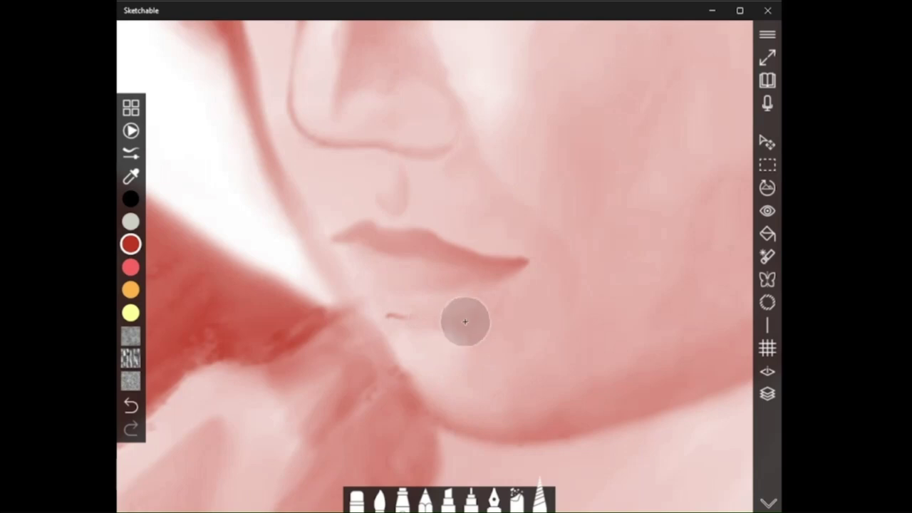
key("ctrl+z")
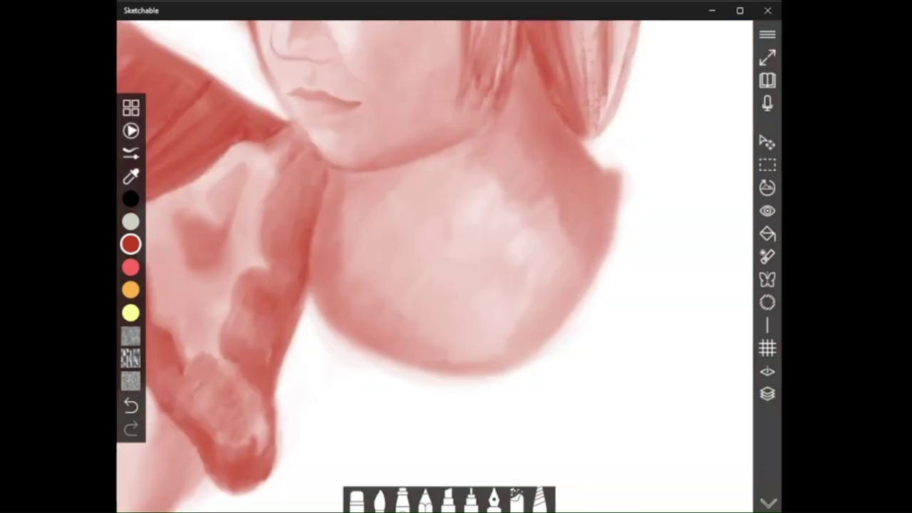
Paint a dark red shadow on the neck beneath the hair and blend it into the surrounding skin
scroll(540, 173, "down", 3)
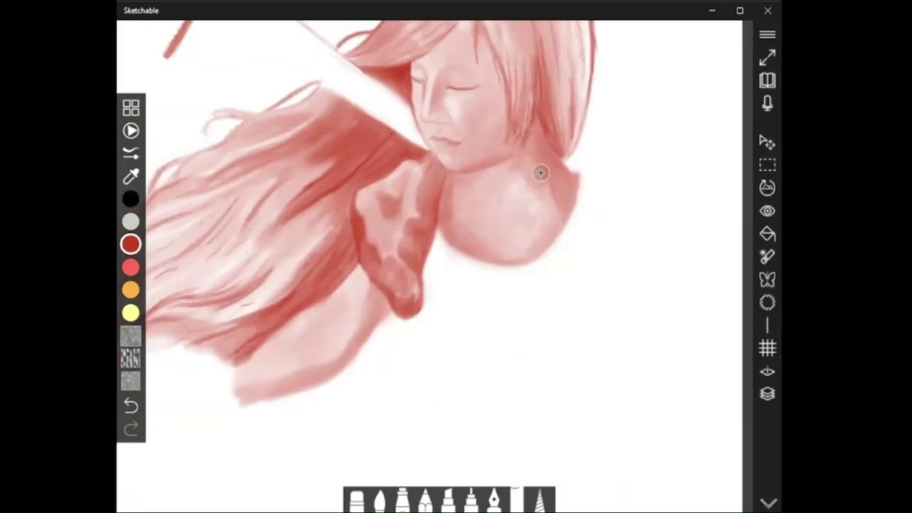
scroll(540, 172, "up", 3)
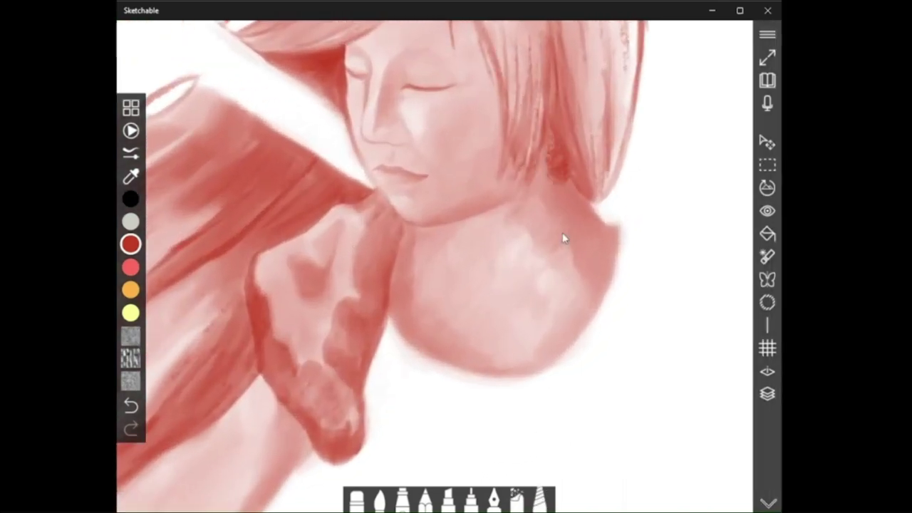
mouse_move(557, 156)
left_mouse_down()
mouse_move(548, 141)
mouse_move(557, 170)
mouse_move(550, 164)
left_mouse_up()
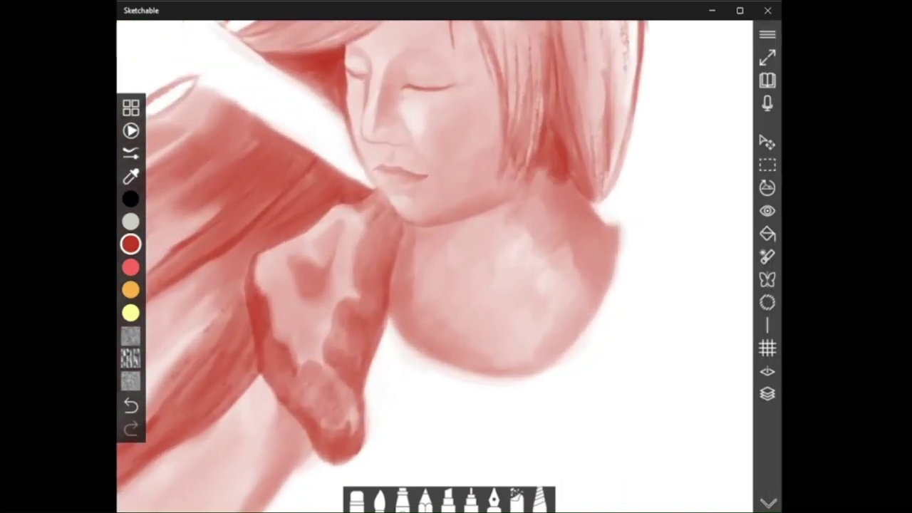
left_click_drag(550, 126, 555, 138)
mouse_move(561, 171)
left_mouse_down()
mouse_move(577, 193)
mouse_move(542, 175)
left_mouse_up()
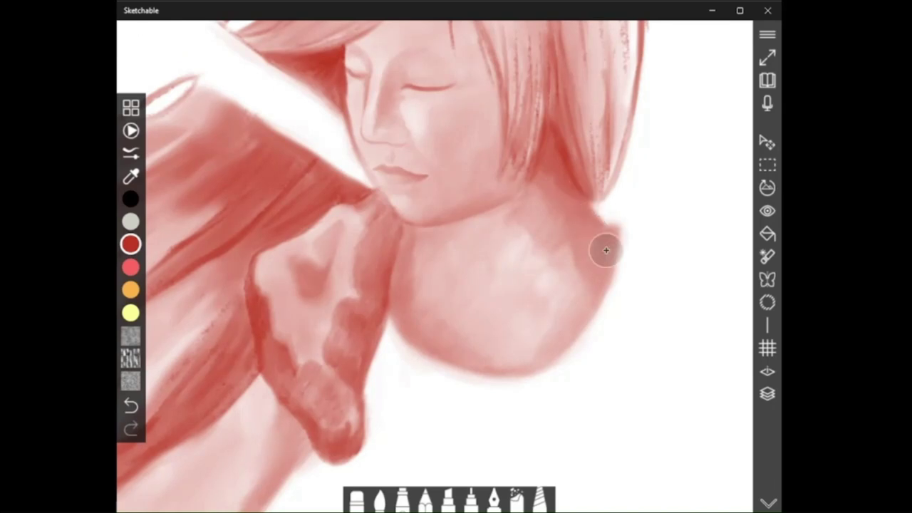
Refine the shoulder's outer edge just below the hair with several short diagonal strokes
scroll(590, 209, "up", 5)
left_click_drag(596, 199, 646, 247)
left_click_drag(604, 216, 630, 237)
left_click_drag(589, 200, 626, 232)
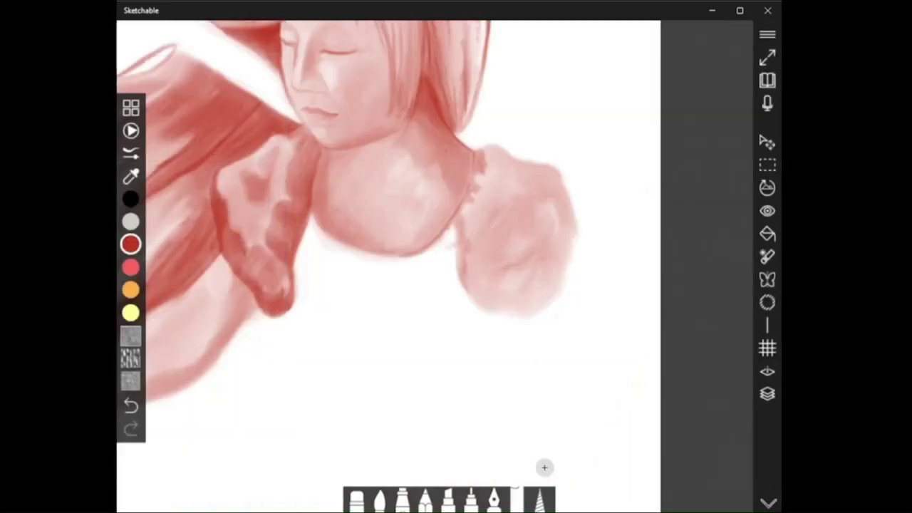
Enlarge the smudge brush and blend the shading inside the puff sleeve beside the neck
left_click(540, 498)
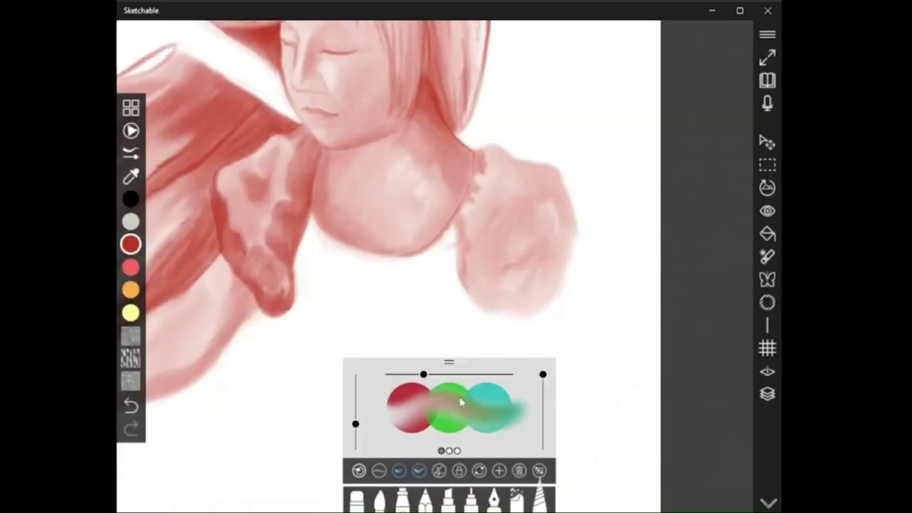
left_click_drag(423, 374, 443, 374)
left_click(529, 246)
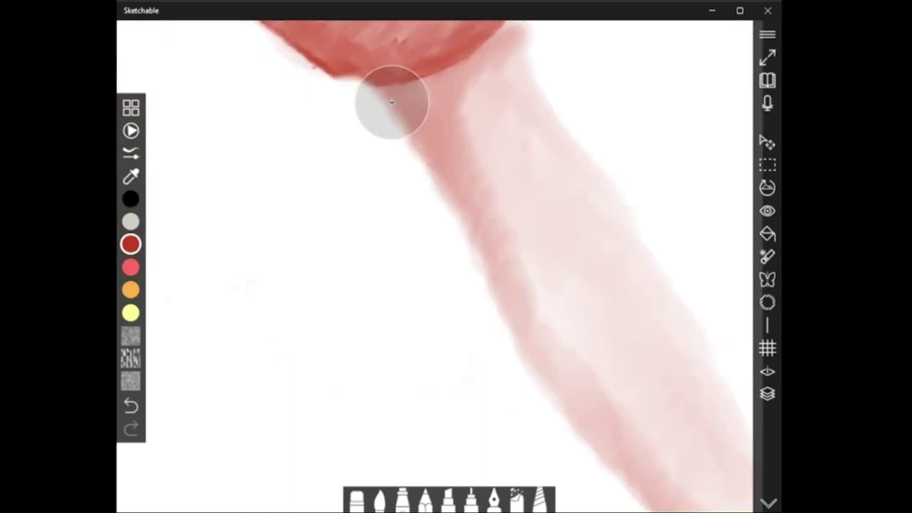
Smooth the arm's shaded outer edge with long smudge strokes running down from the puff sleeve
left_click_drag(392, 102, 432, 162)
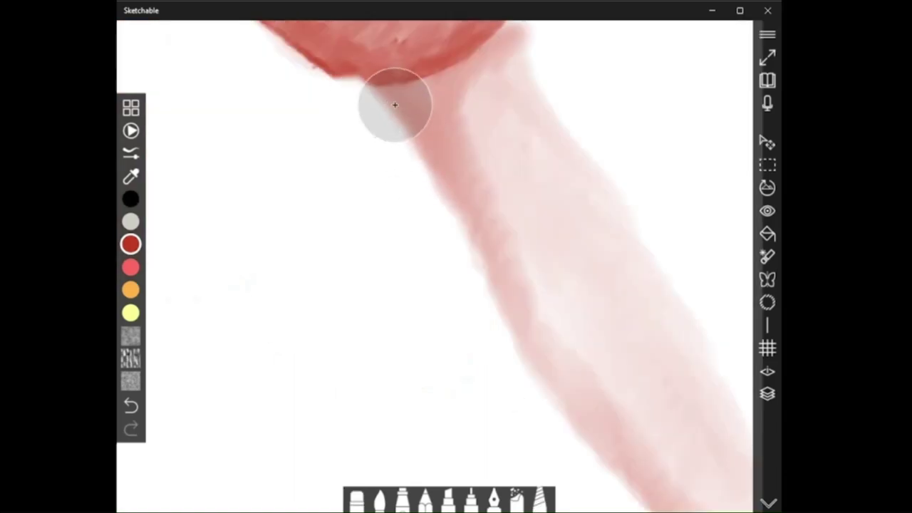
left_click_drag(396, 104, 461, 214)
mouse_move(390, 113)
left_mouse_down()
mouse_move(466, 216)
mouse_move(519, 332)
left_mouse_up()
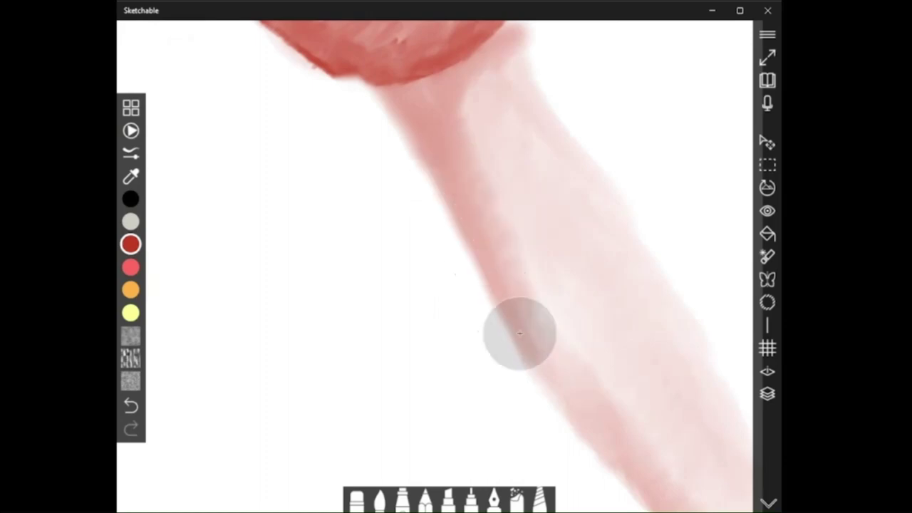
Adjust the smudge brush and soften the transition between the arm's dark edge and its lighter inner area
left_click(541, 499)
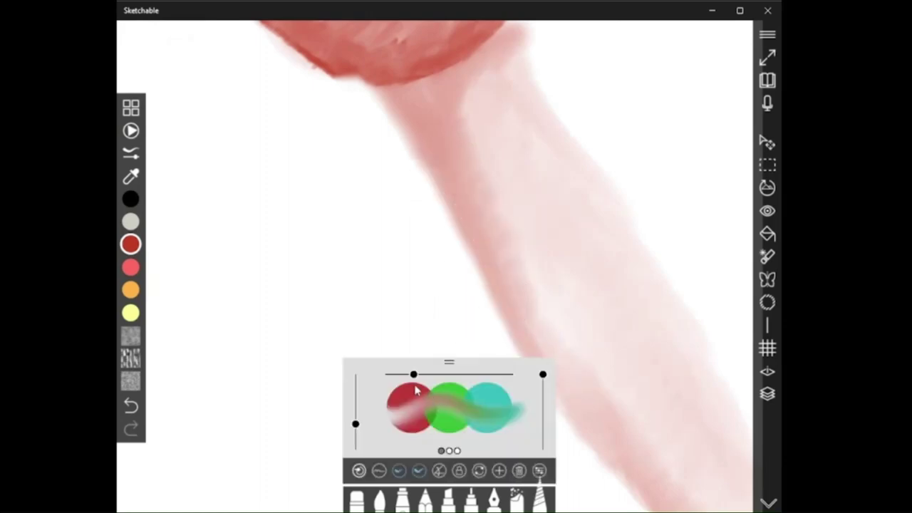
left_click(438, 112)
mouse_move(437, 112)
left_mouse_down()
mouse_move(441, 171)
mouse_move(448, 157)
mouse_move(478, 228)
left_mouse_up()
scroll(499, 264, "down", 3)
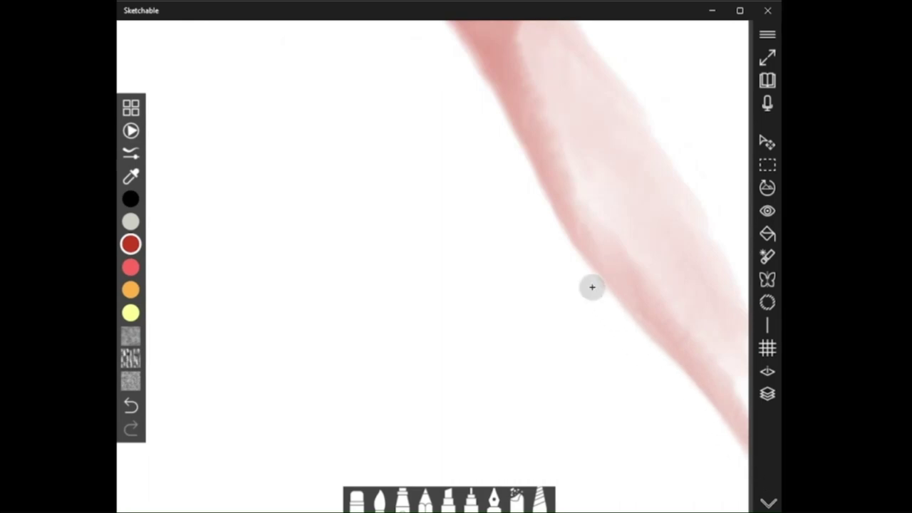
Adjust the smudge brush and blend the top of the arm where it meets the puff sleeve
scroll(590, 280, "up", 3)
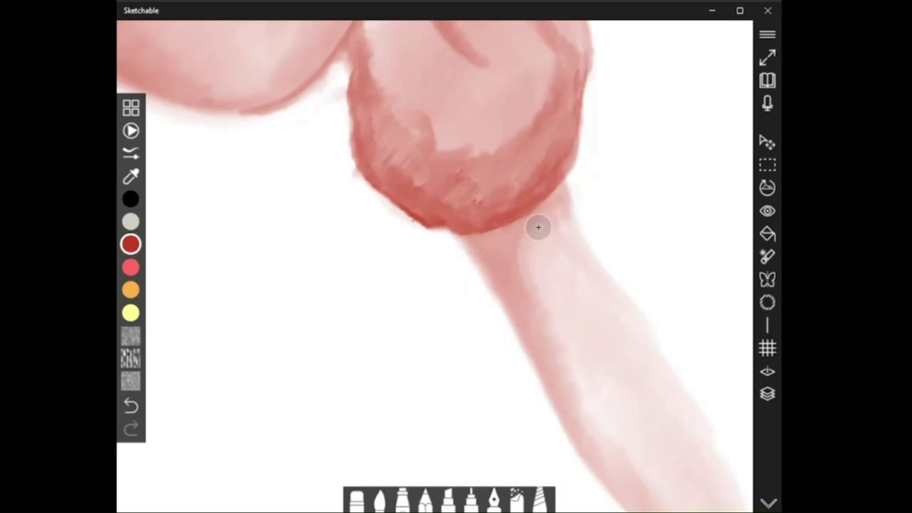
left_click(543, 497)
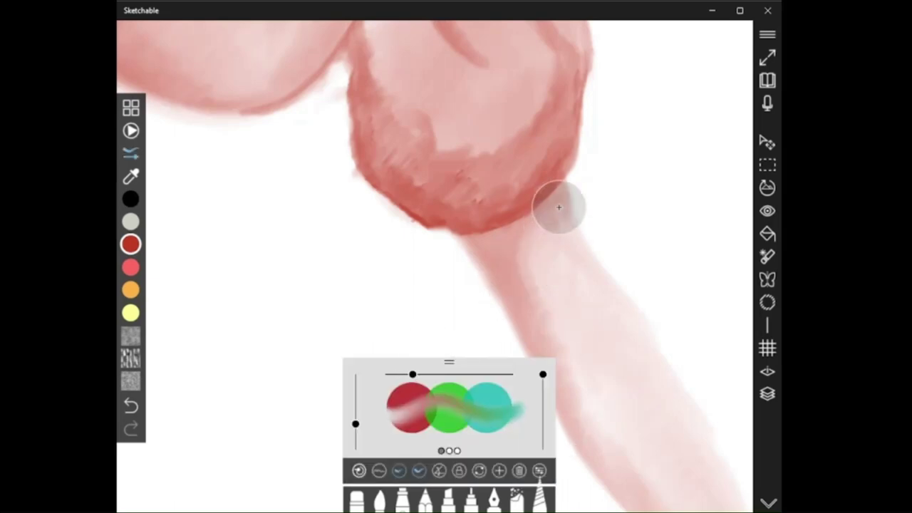
left_click(560, 206)
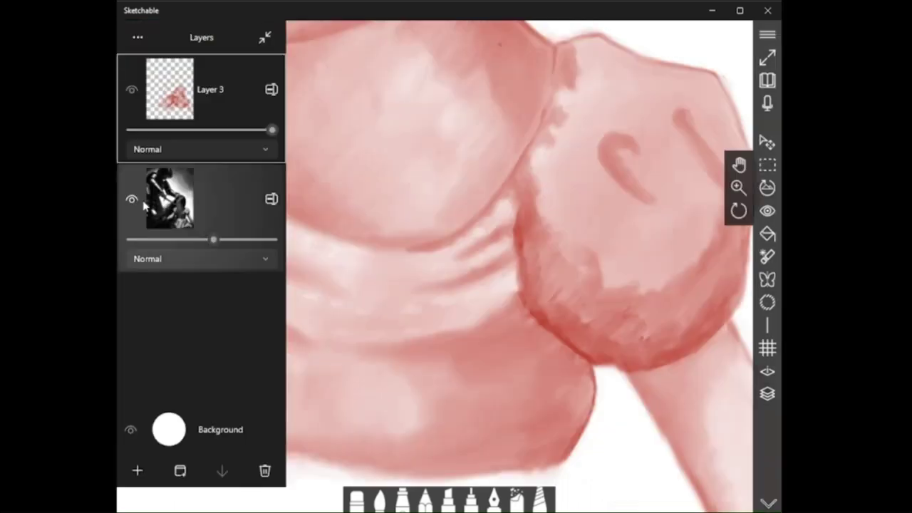
Blend the thin wavy fold marks across the bodice's gathered neckline band with the smudge brush
scroll(440, 248, "down", 3)
scroll(440, 248, "up", 3)
scroll(440, 248, "up", 5)
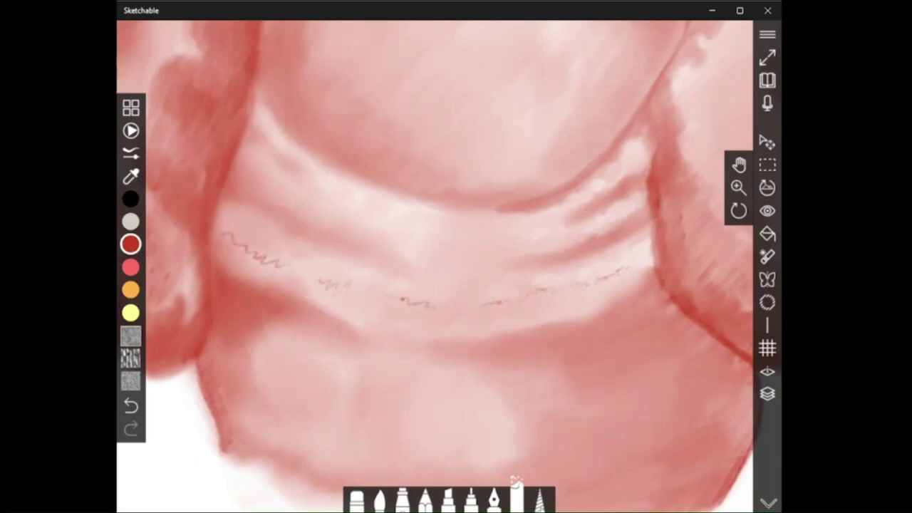
left_click(540, 492)
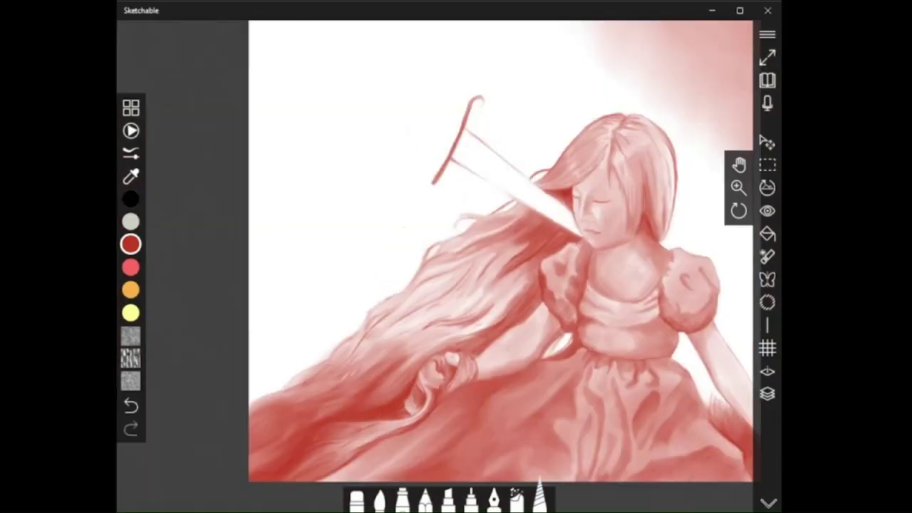
Darken the lower end of the long flowing hair with red hatching and smudge it smooth
left_click(516, 500)
left_click(539, 500)
left_click(539, 500)
left_click(344, 393)
left_click(516, 495)
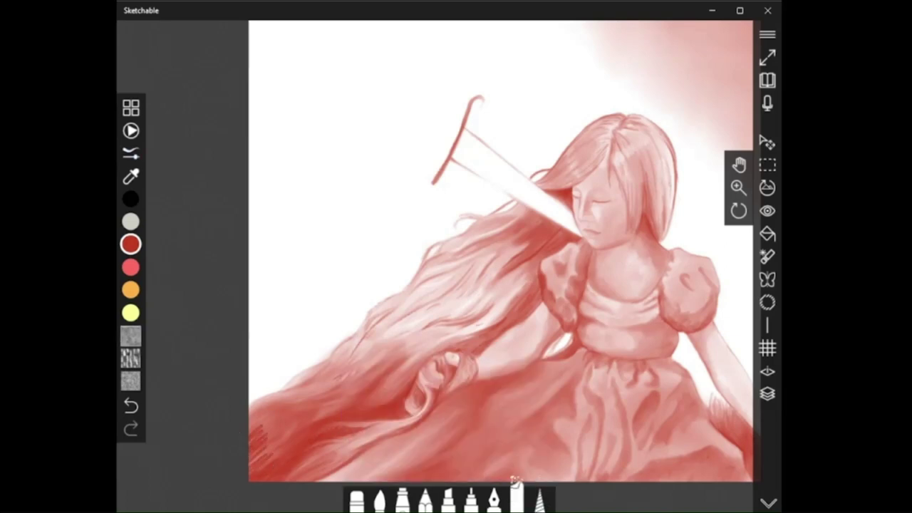
left_click(539, 495)
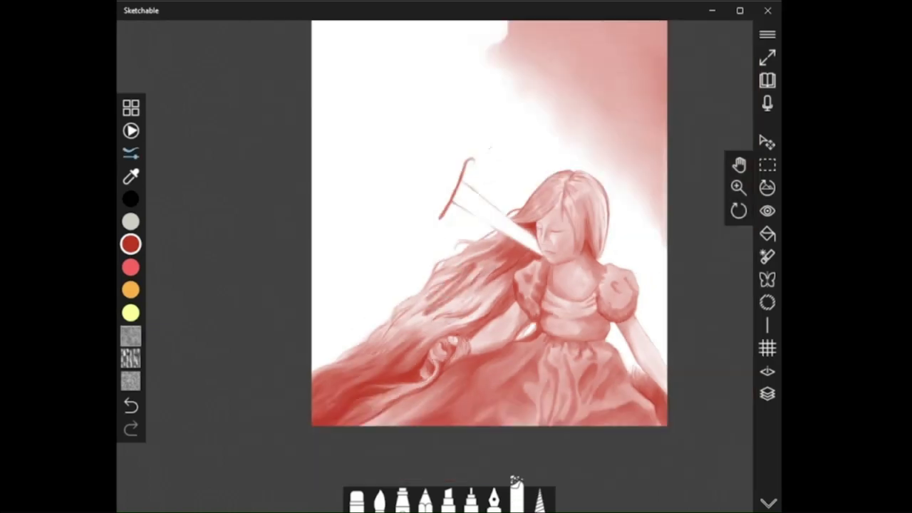
Add darker red strands through the middle of the flowing hair and blend them in
left_click(539, 497)
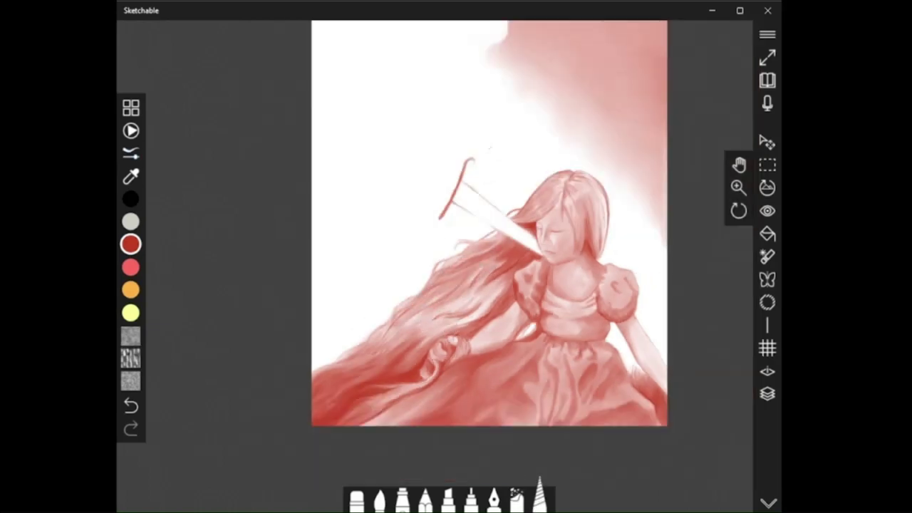
left_click(516, 497)
left_click_drag(456, 317, 423, 331)
left_click(539, 498)
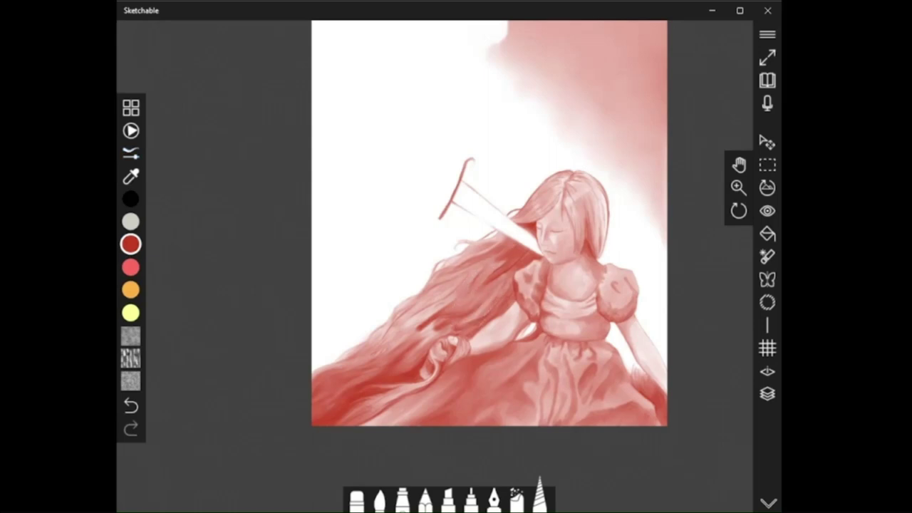
Paint a darker line along the neckline where the shoulder meets the puff sleeve and smudge it
scroll(529, 242, "up", 5)
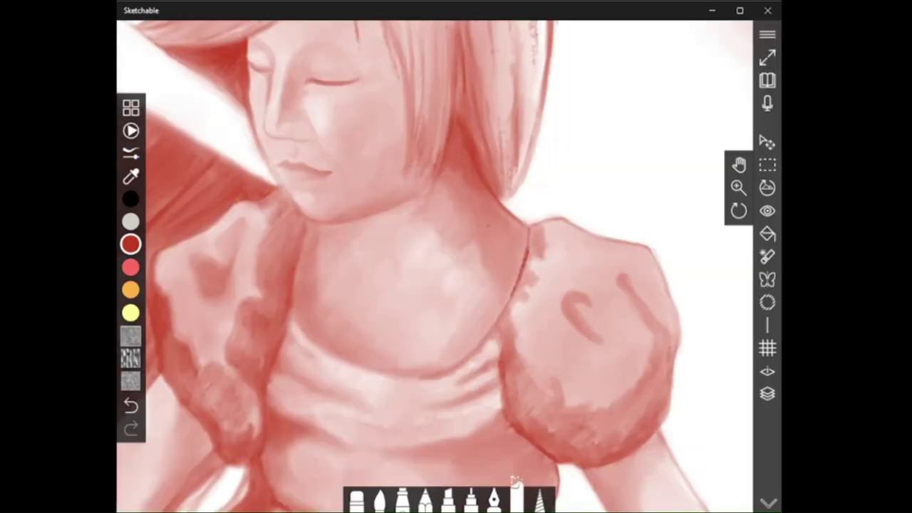
left_click_drag(530, 229, 526, 267)
left_click(539, 497)
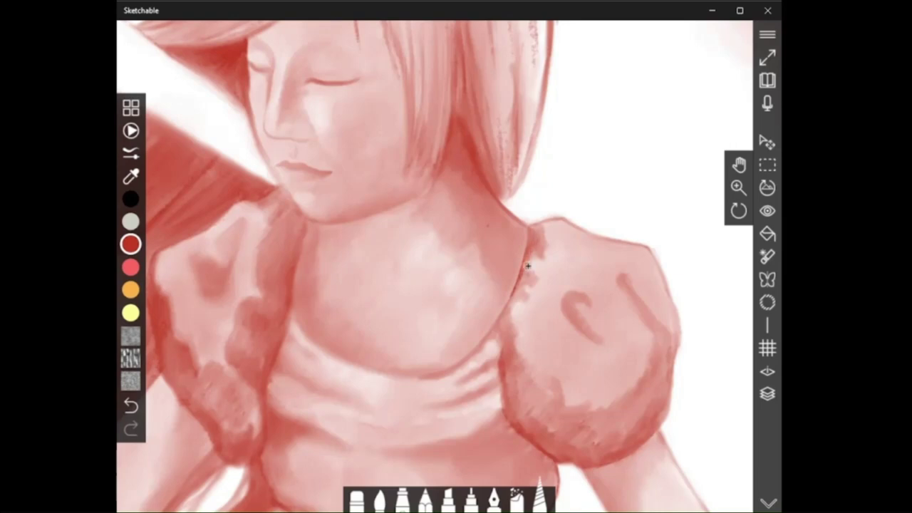
scroll(528, 266, "up", 2)
left_click(539, 498)
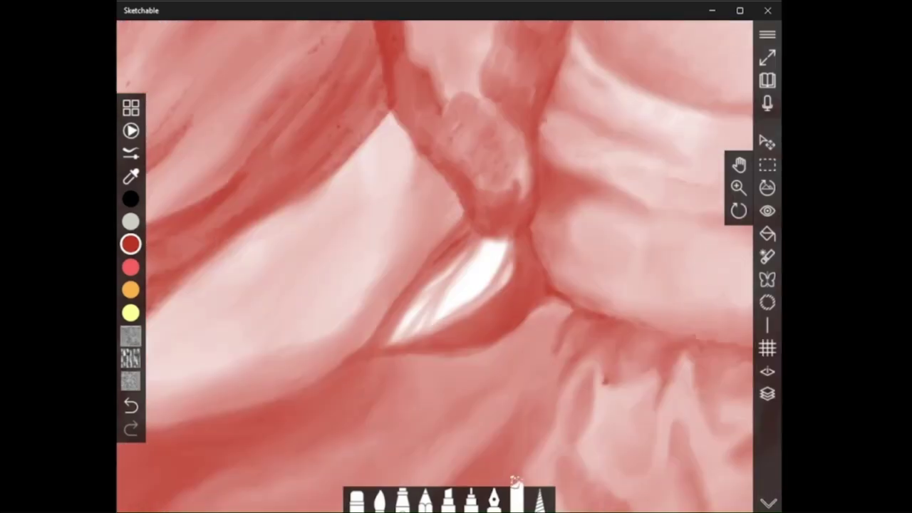
Darken the hair around the white gap between the arm and waist, and blend the strokes along its edges
left_click_drag(463, 232, 422, 272)
mouse_move(466, 215)
left_mouse_down()
mouse_move(459, 249)
mouse_move(378, 336)
left_mouse_up()
left_click_drag(388, 328, 476, 233)
left_click(539, 497)
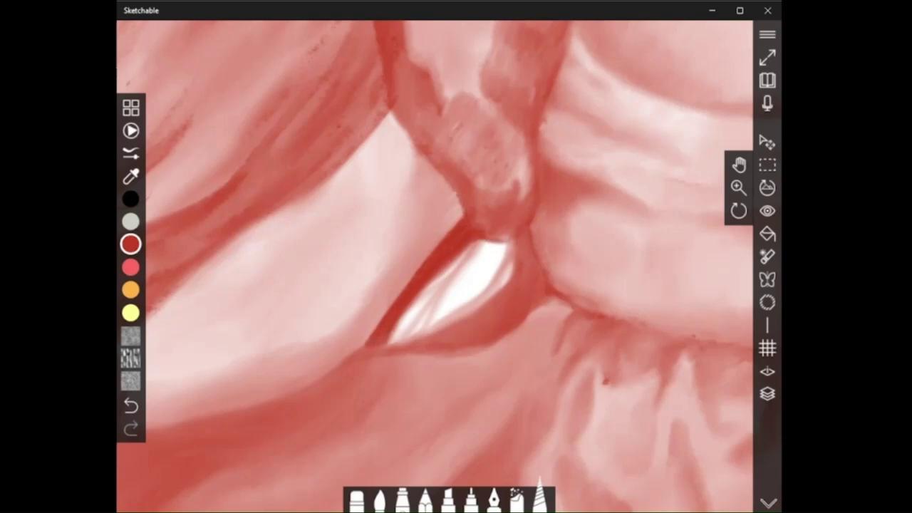
mouse_move(503, 303)
left_mouse_down()
mouse_move(499, 377)
mouse_move(486, 375)
left_mouse_up()
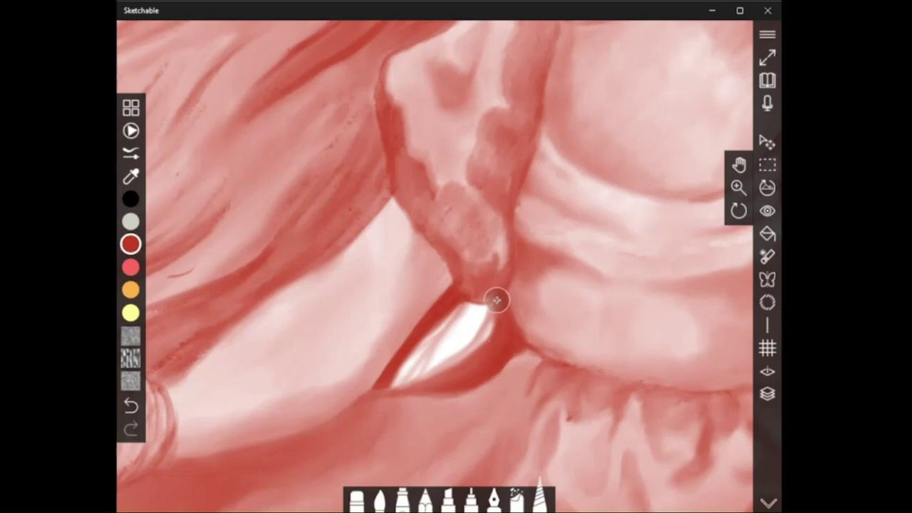
mouse_move(494, 301)
left_mouse_down()
mouse_move(503, 350)
mouse_move(489, 374)
left_mouse_up()
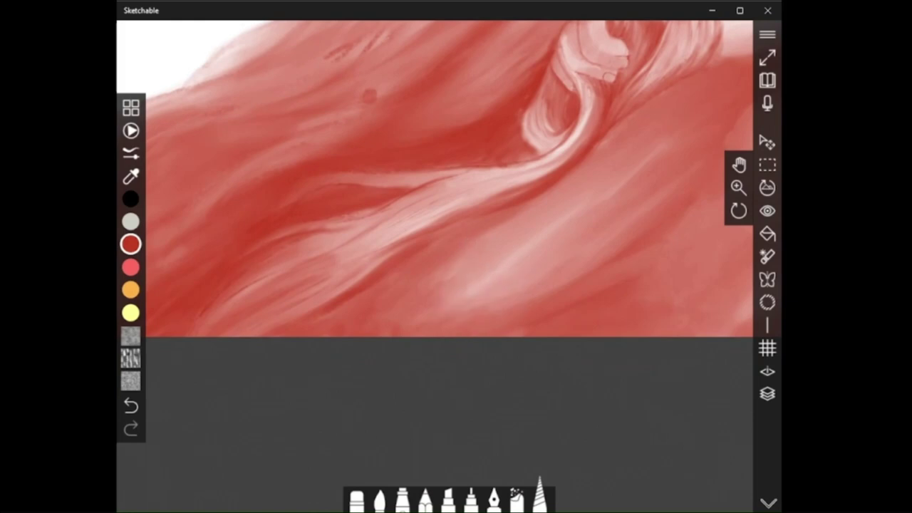
Darken the dress fold beneath the light hair strand near the canvas's lower edge and blend the red strokes
left_click(515, 493)
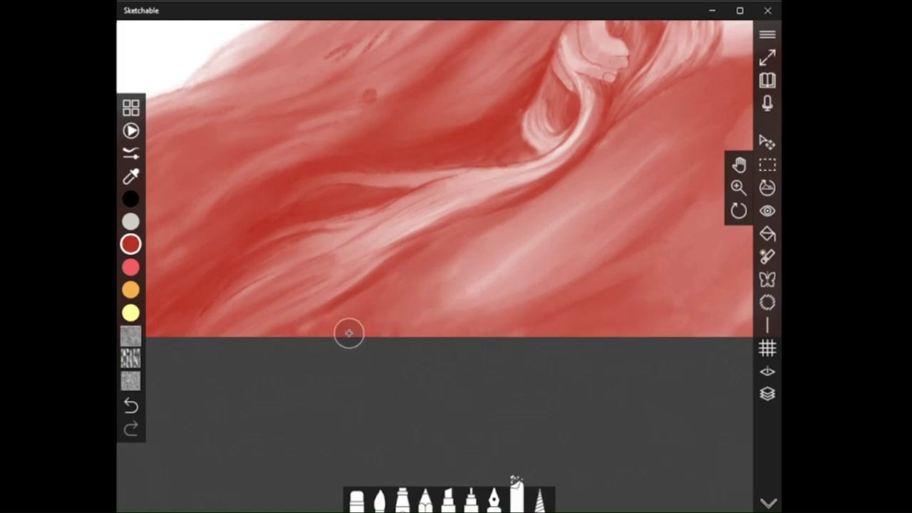
left_click(539, 495)
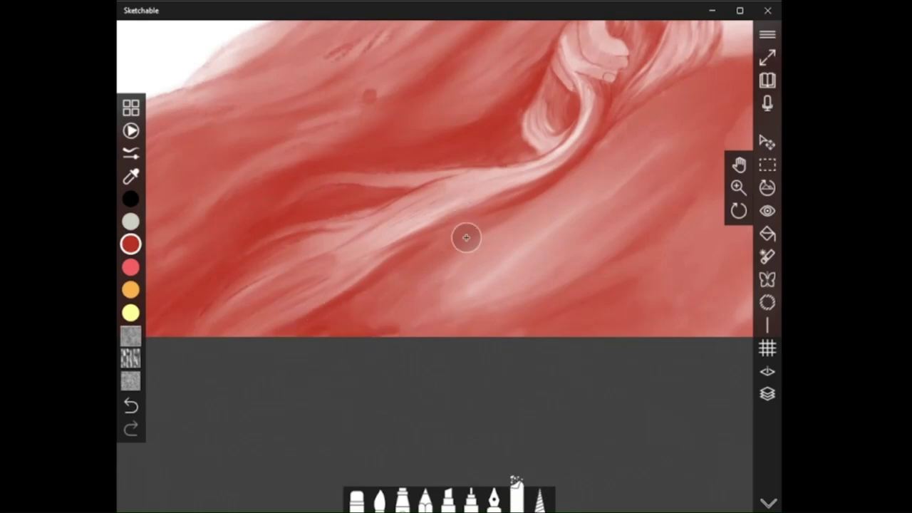
mouse_move(466, 237)
left_mouse_down()
mouse_move(378, 285)
mouse_move(342, 321)
mouse_move(413, 326)
left_mouse_up()
left_click(543, 491)
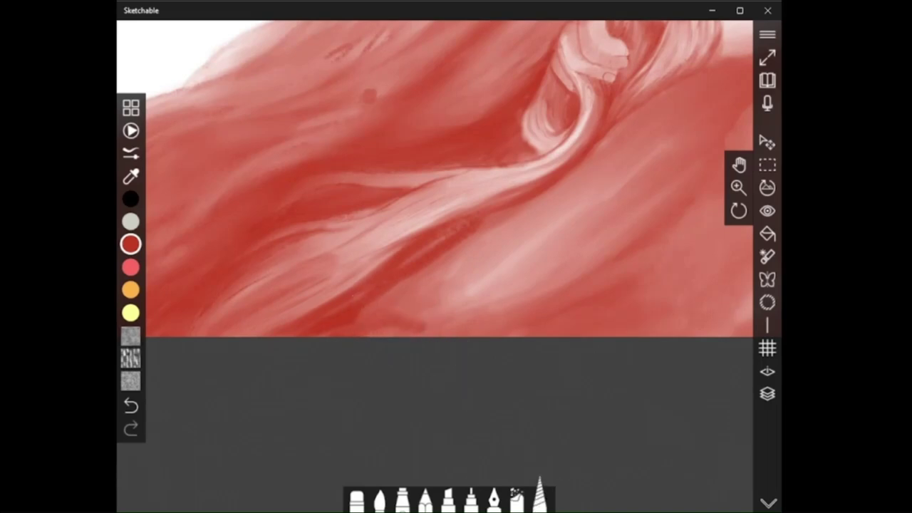
mouse_move(353, 296)
left_mouse_down()
mouse_move(340, 317)
mouse_move(383, 327)
left_mouse_up()
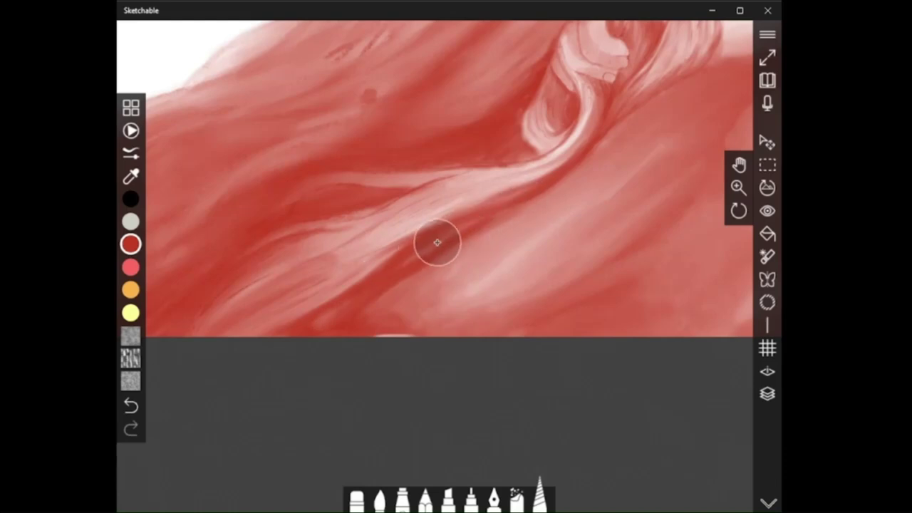
Adjust the blending brush size and smooth the skirt shading beside the light strand along the canvas's lower edge
scroll(455, 306, "down", 5)
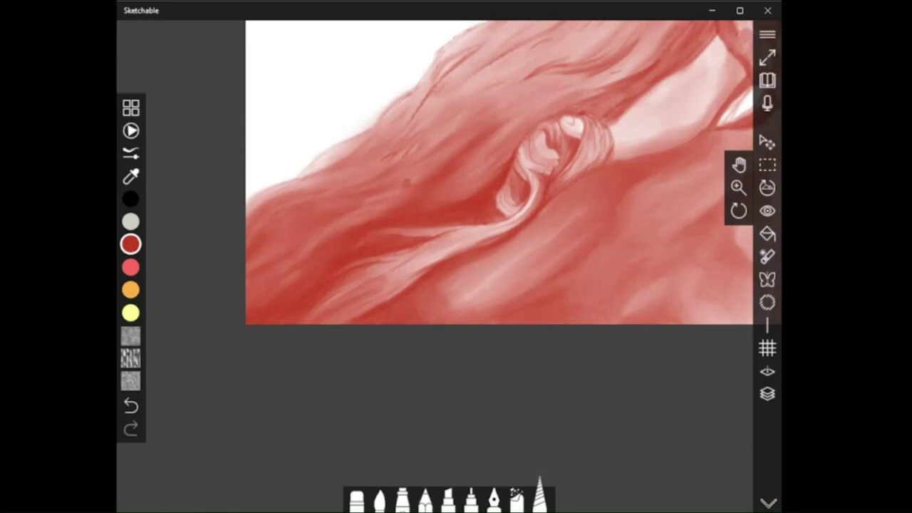
left_click(539, 494)
left_click(430, 374)
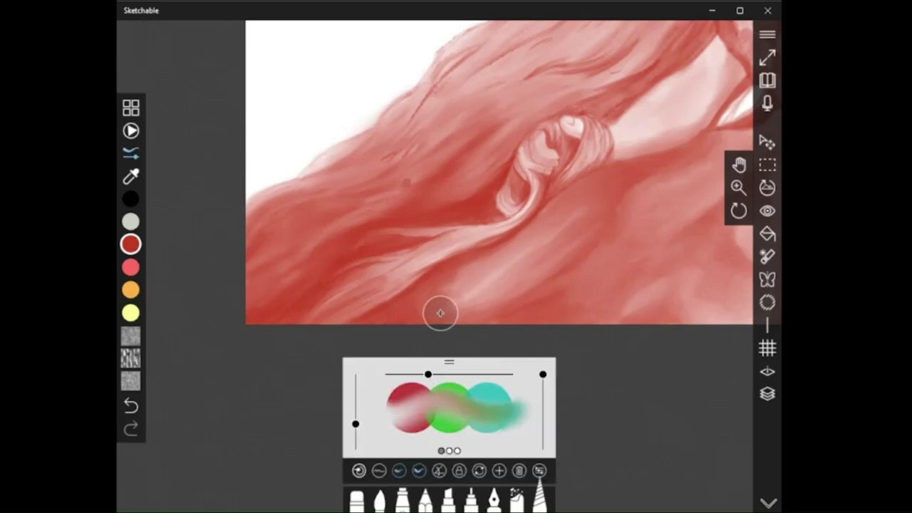
mouse_move(448, 307)
left_mouse_down()
mouse_move(467, 265)
mouse_move(476, 275)
left_mouse_up()
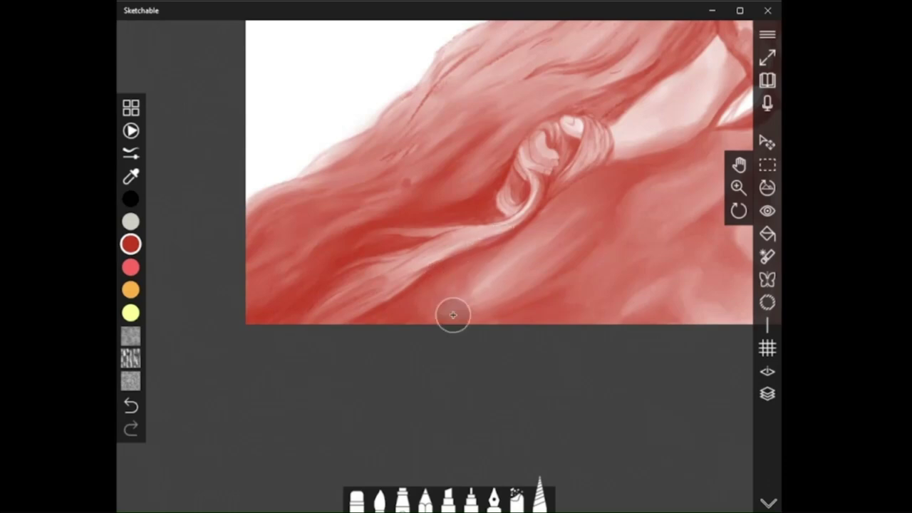
Hatch darker red strokes on the skirt just below the hand and smudge them into a soft shadow
left_click(517, 501)
left_click_drag(487, 296, 415, 375)
left_click(540, 504)
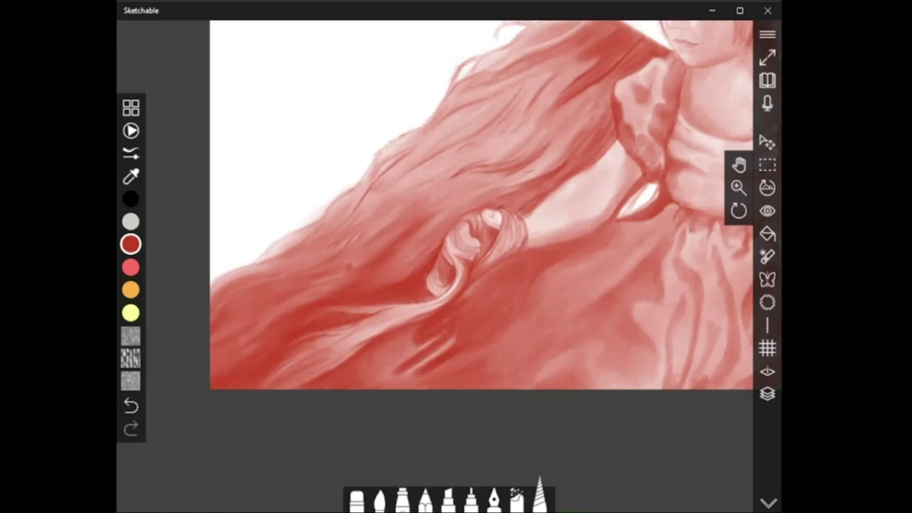
left_click_drag(453, 337, 428, 358)
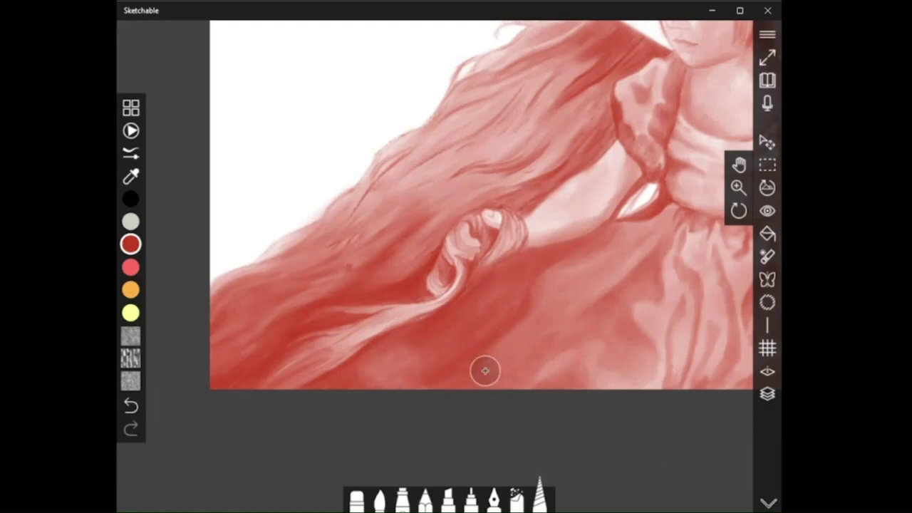
Deepen the red skirt shadow down to the lower canvas edge beside the light strand's end and blend it
left_click(517, 501)
left_click_drag(489, 340, 427, 408)
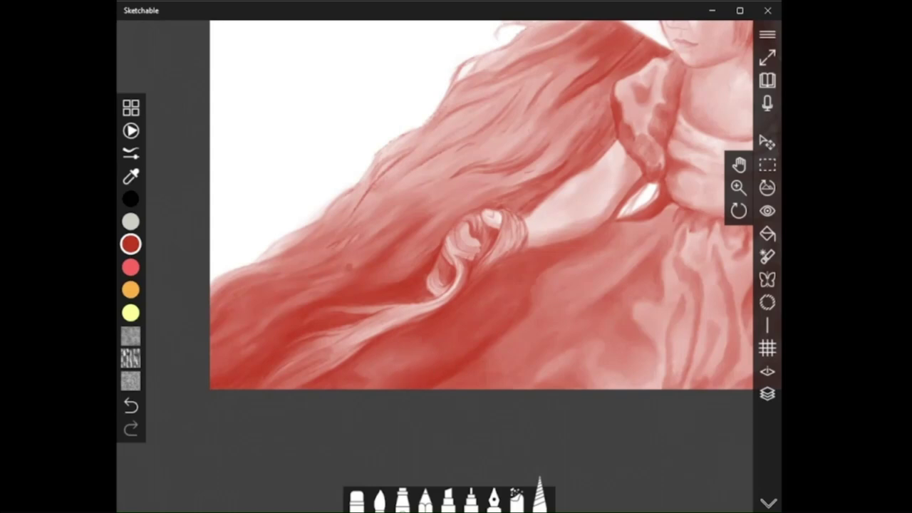
left_click(518, 500)
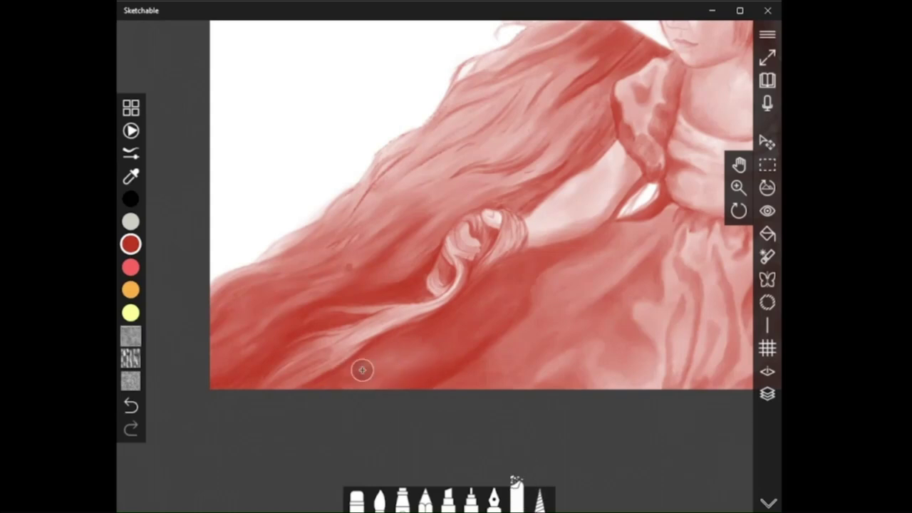
left_click_drag(363, 370, 409, 382)
left_click(540, 501)
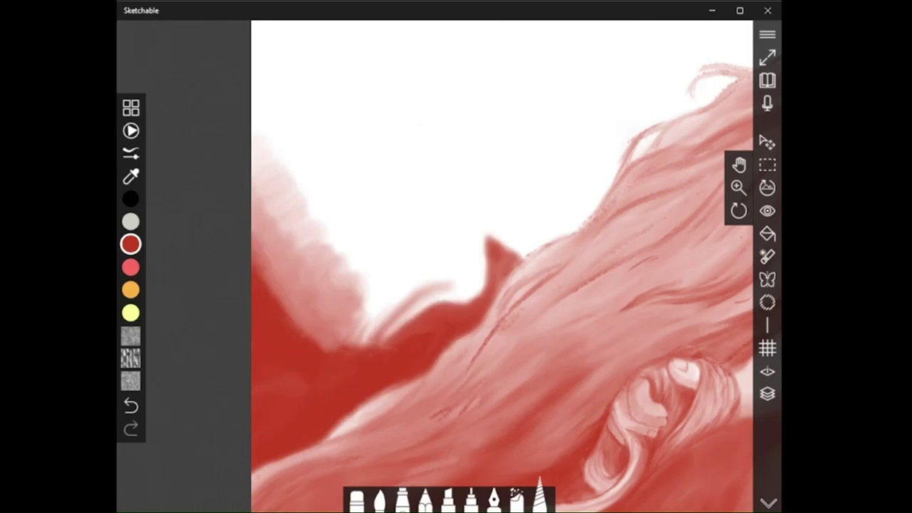
Smudge the red hatching inside the outlined cushion behind the hair and blend the cushion's shaded lower side
scroll(472, 309, "up", 2)
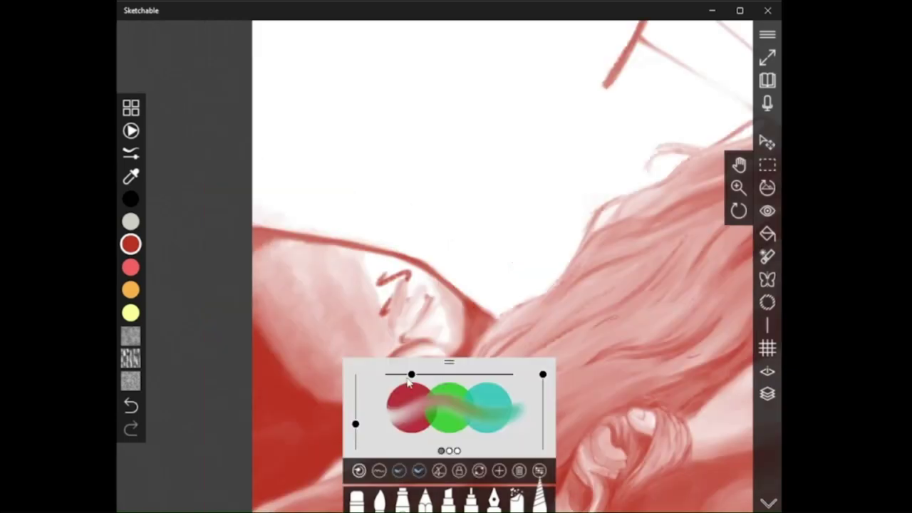
mouse_move(399, 317)
left_mouse_down()
mouse_move(391, 288)
mouse_move(424, 279)
mouse_move(448, 335)
left_mouse_up()
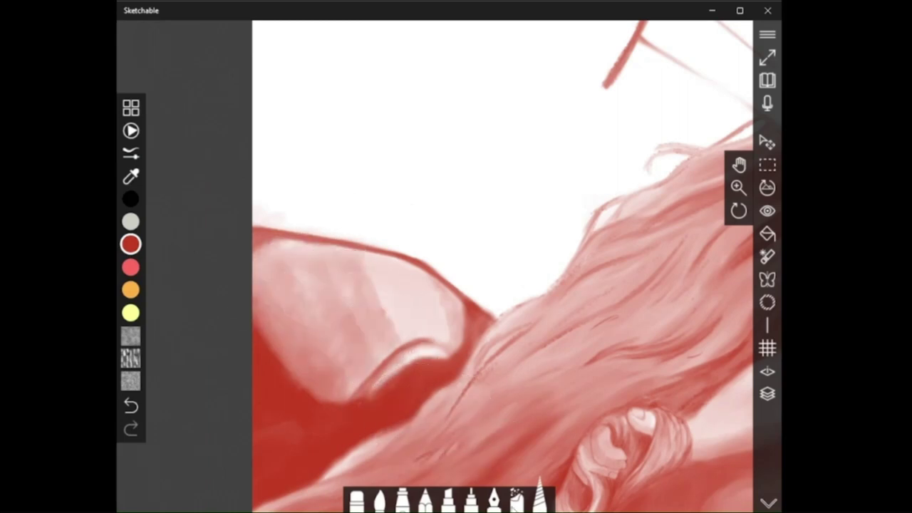
left_click(517, 497)
left_click(539, 499)
left_click_drag(282, 349, 325, 392)
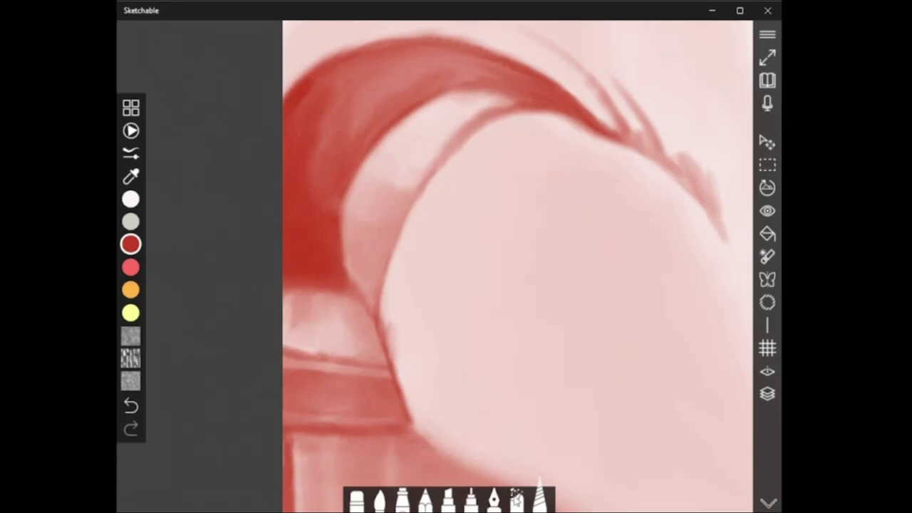
Hatch red on the upper end of the pale curved band beside the rounded cushion and smudge the band smooth
left_click(516, 497)
left_click(539, 497)
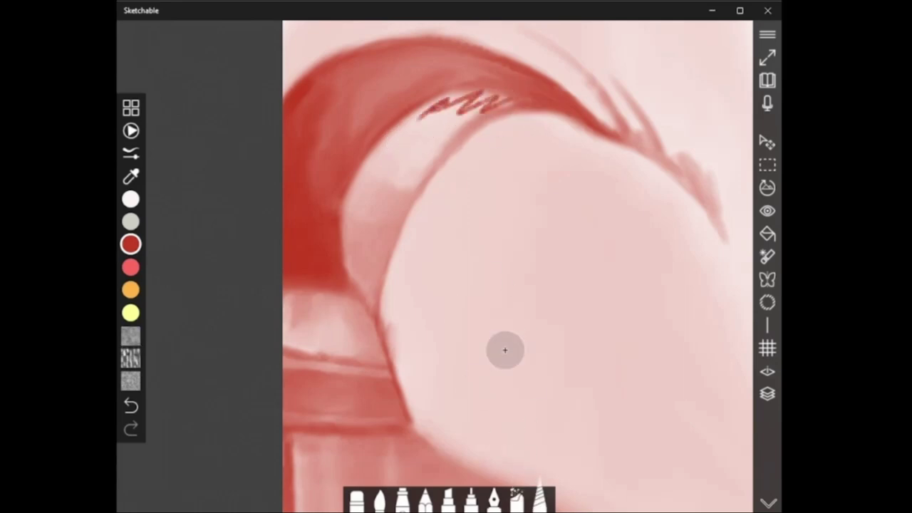
mouse_move(504, 103)
left_mouse_down()
mouse_move(452, 99)
mouse_move(443, 127)
mouse_move(459, 114)
mouse_move(455, 99)
mouse_move(432, 145)
mouse_move(404, 146)
left_mouse_up()
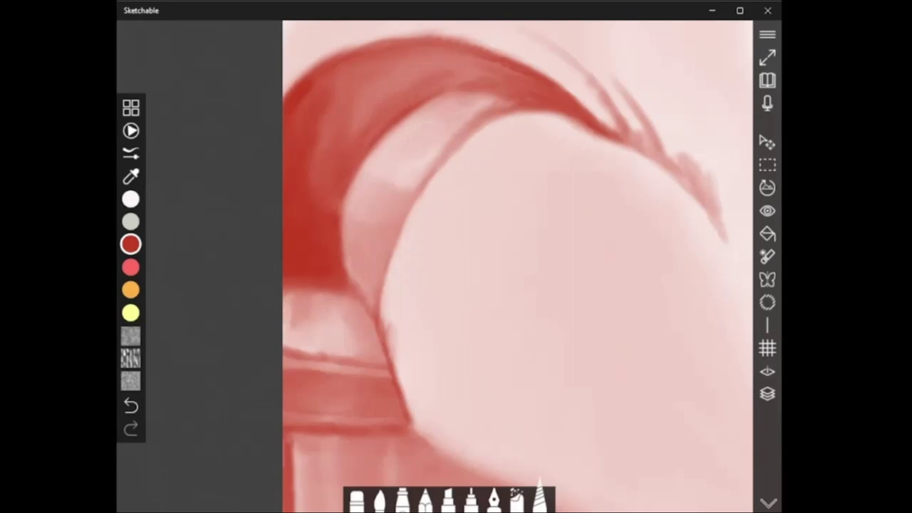
mouse_move(355, 201)
left_mouse_down()
mouse_move(372, 198)
mouse_move(393, 218)
left_mouse_up()
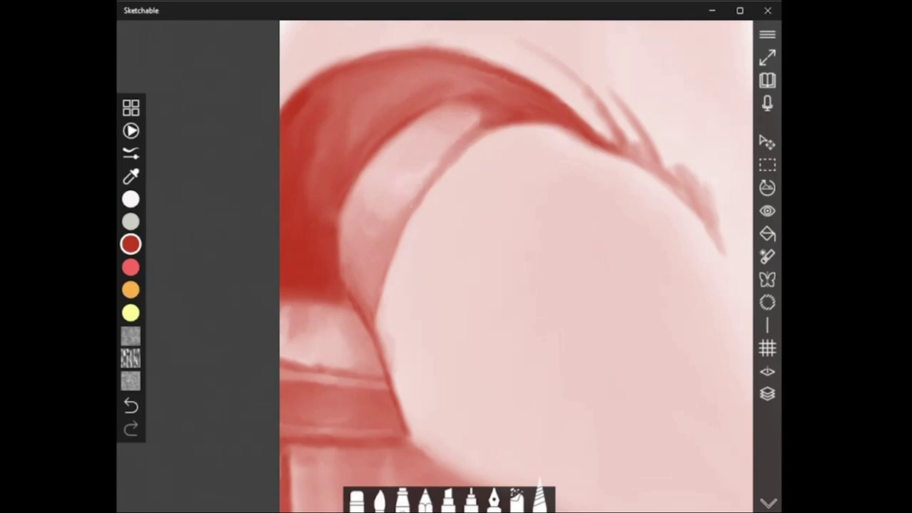
mouse_move(468, 102)
left_mouse_down()
mouse_move(506, 112)
mouse_move(433, 109)
left_mouse_up()
Darken the junction where the pale band's upper end meets the rounded cushion's dark outline and blend the transition
left_click(524, 499)
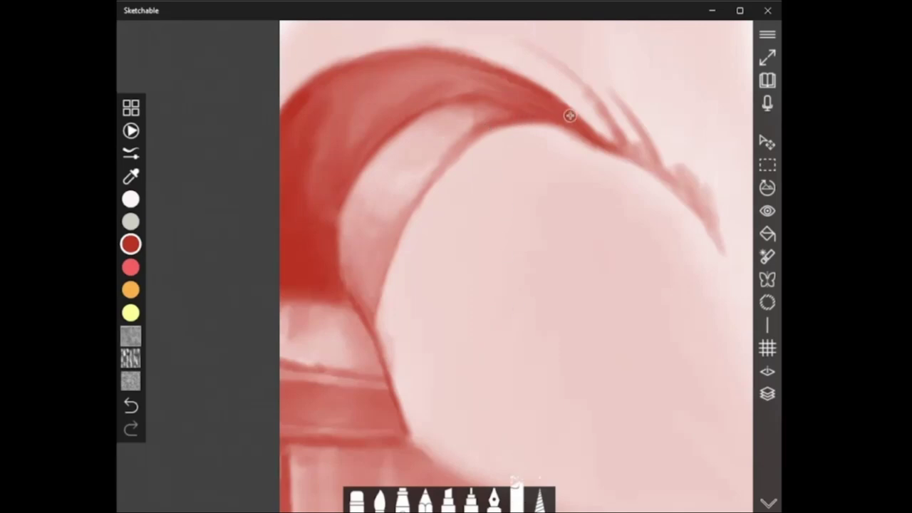
left_click(539, 500)
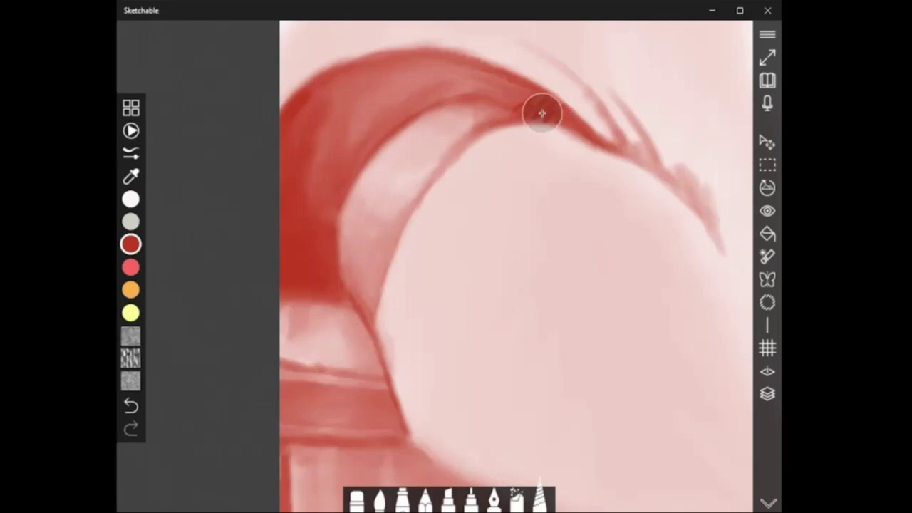
mouse_move(541, 112)
left_mouse_down()
mouse_move(546, 121)
mouse_move(547, 101)
mouse_move(511, 104)
left_mouse_up()
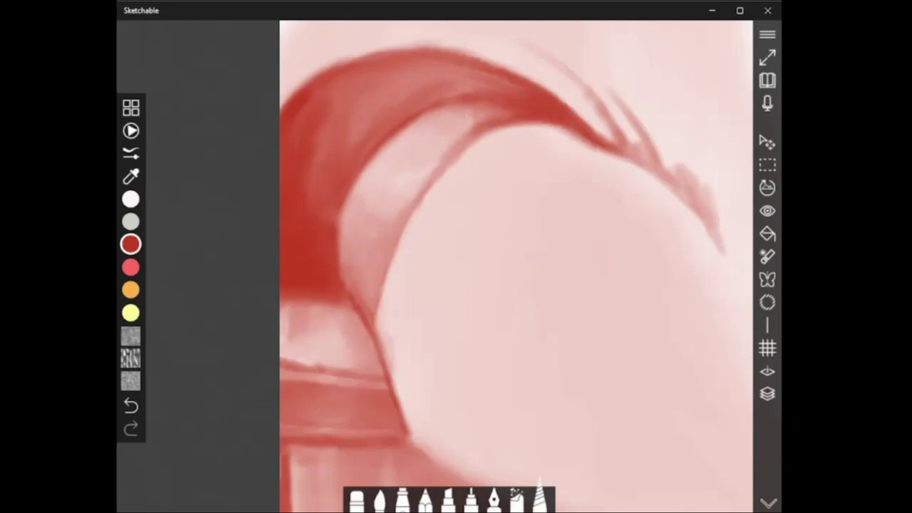
left_click(517, 499)
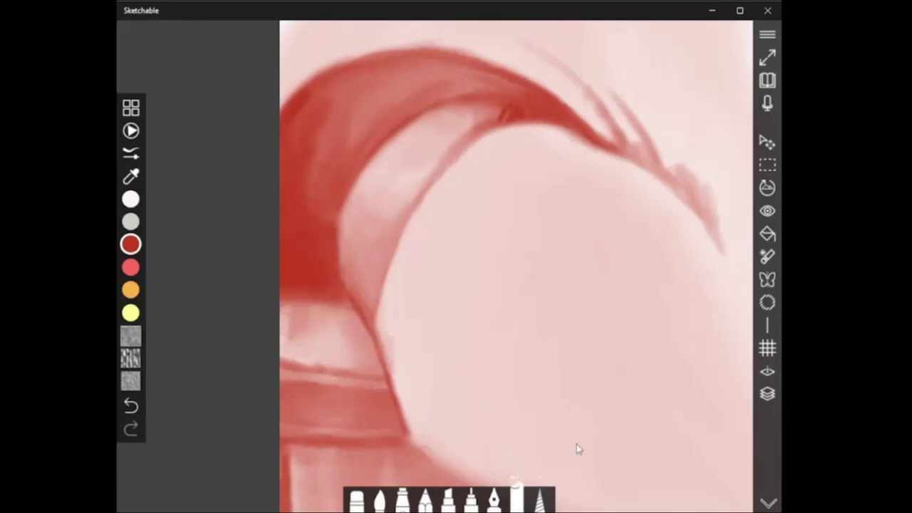
left_click(539, 500)
mouse_move(507, 105)
left_mouse_down()
mouse_move(490, 107)
mouse_move(492, 122)
mouse_move(471, 124)
mouse_move(436, 111)
left_mouse_up()
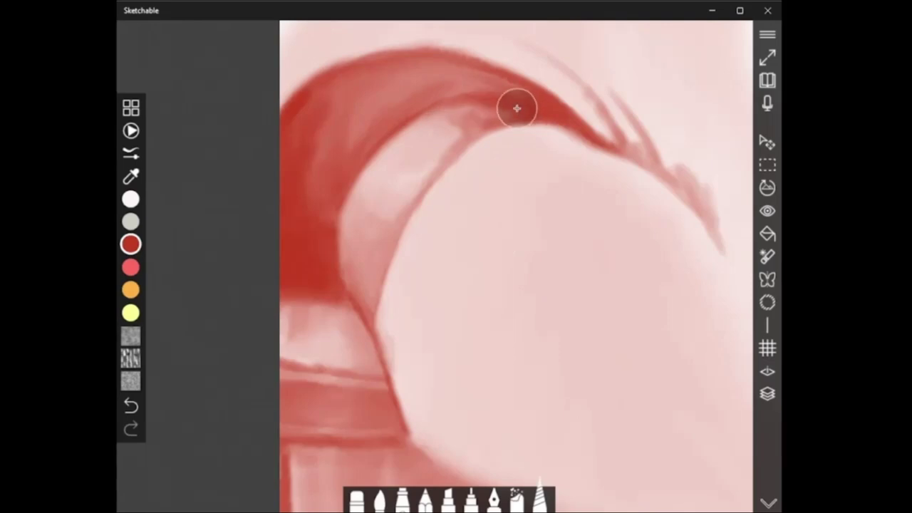
mouse_move(515, 109)
left_mouse_down()
mouse_move(456, 115)
mouse_move(491, 128)
left_mouse_up()
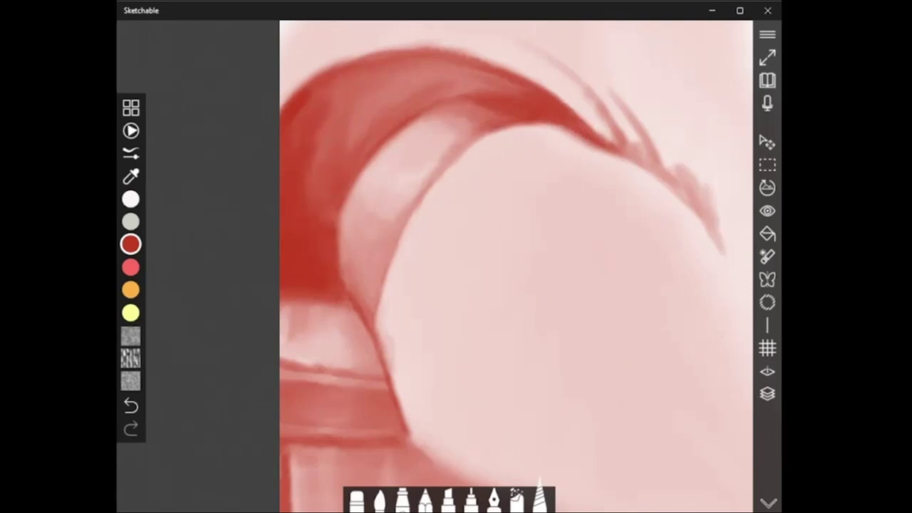
left_click_drag(556, 122, 492, 124)
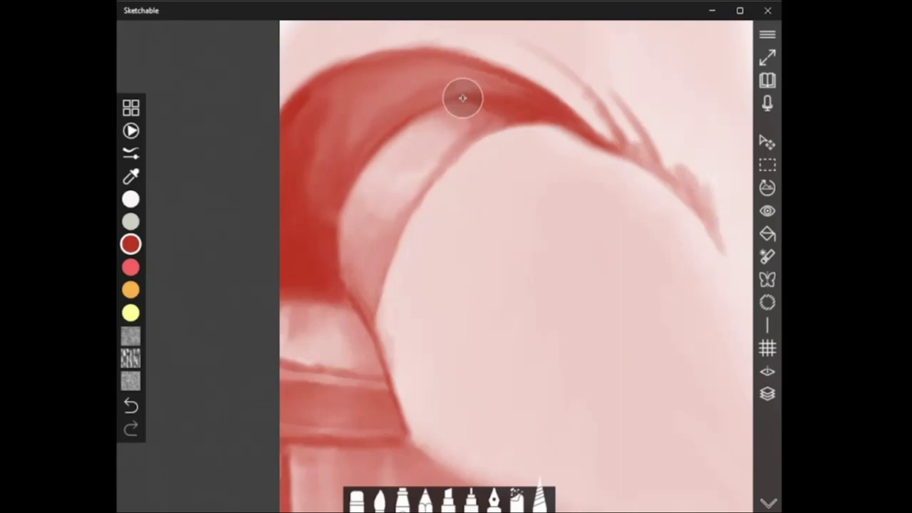
left_click_drag(463, 99, 435, 104)
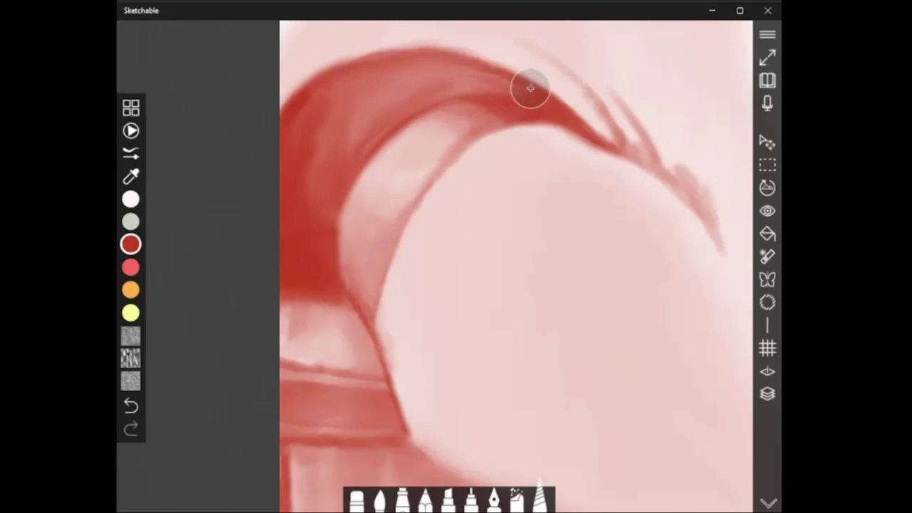
Smudge the rough red curved line across the rounded cushion into a smooth fold edge
scroll(530, 88, "up", 2)
left_click_drag(549, 280, 536, 262)
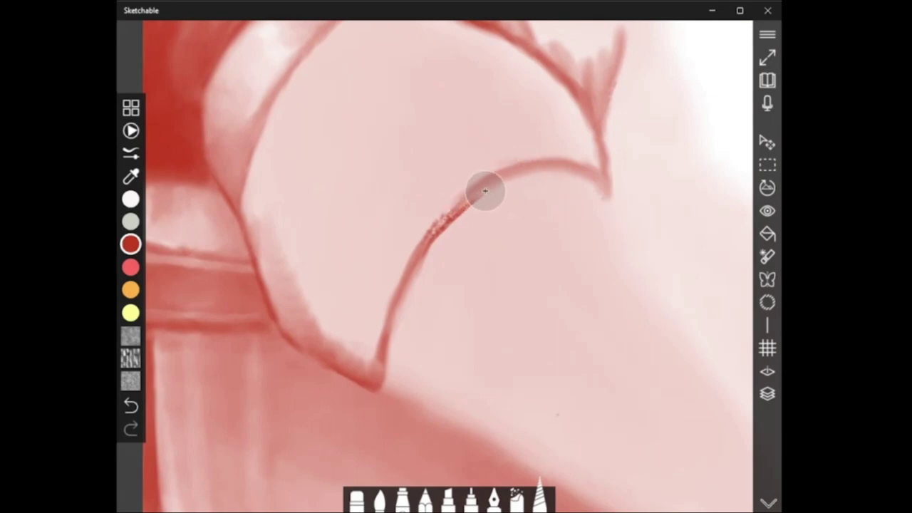
left_click_drag(476, 194, 430, 241)
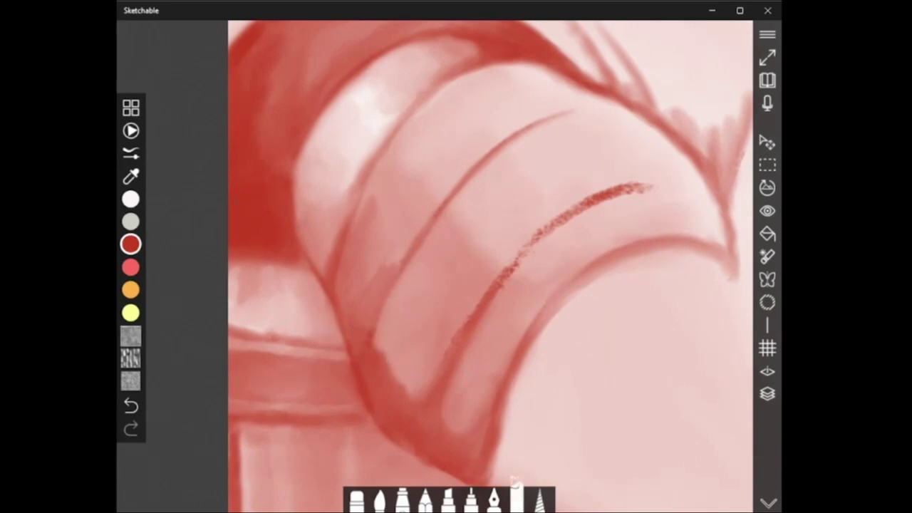
Soften the shading between the cushion's curved fold lines and darken their lower ends where they meet the outer outline
left_click(540, 497)
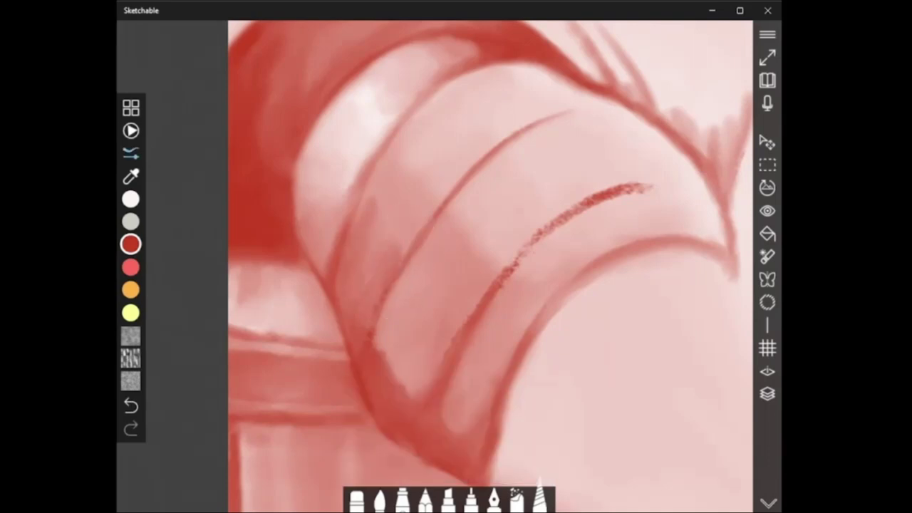
left_click_drag(387, 188, 389, 249)
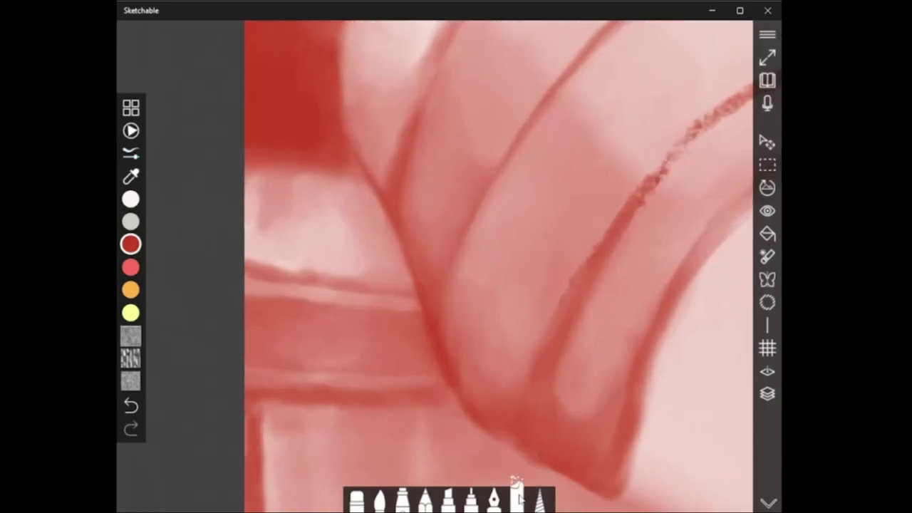
left_click(519, 497)
left_click(538, 495)
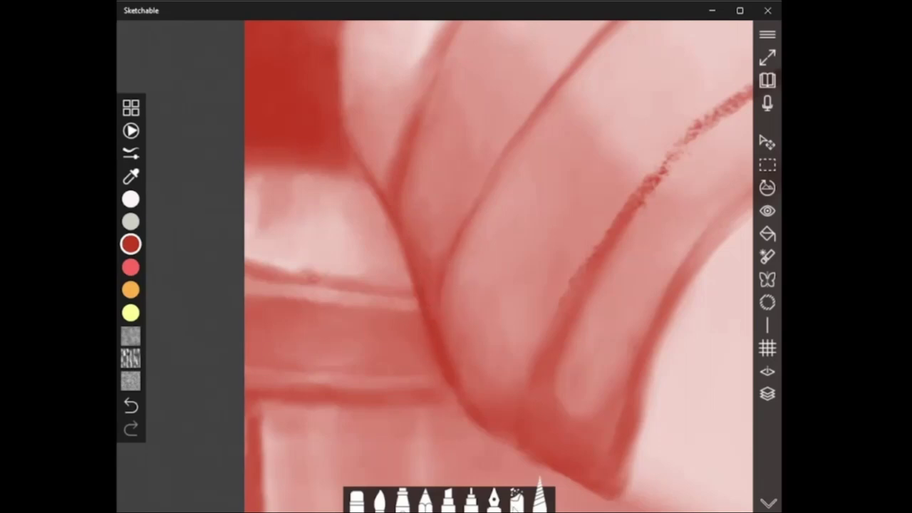
left_click(517, 501)
left_click(539, 501)
left_click_drag(419, 279, 430, 299)
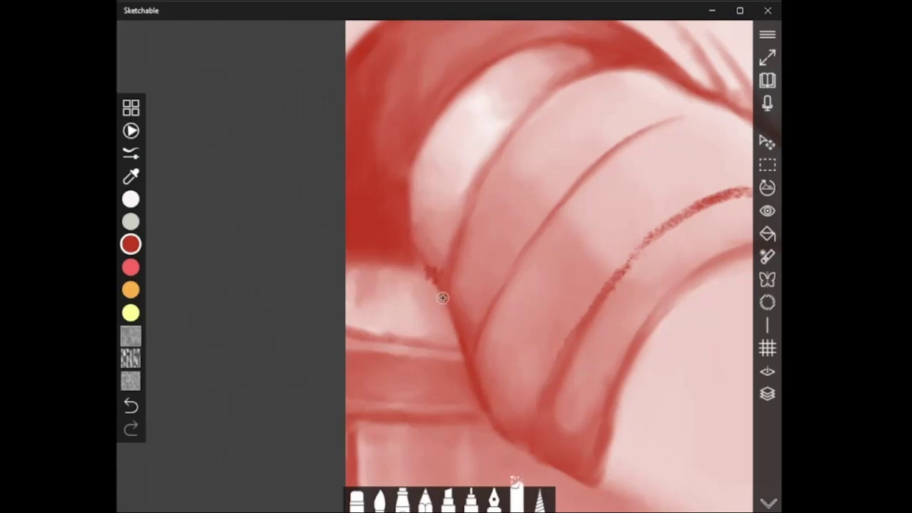
Darken and blend the cushion outline where it meets the dark background, and smooth the shading along its upper edge
left_click(539, 500)
left_click_drag(417, 296, 430, 269)
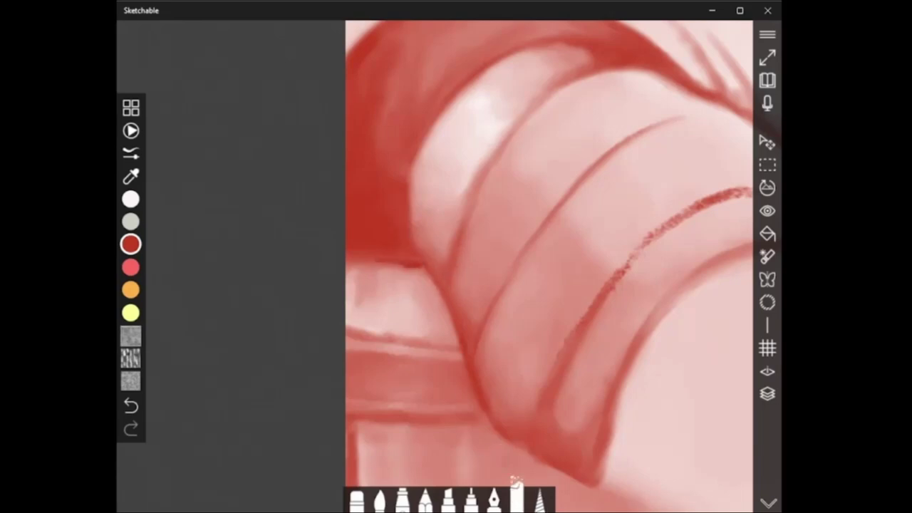
left_click(539, 500)
left_click_drag(430, 287, 418, 252)
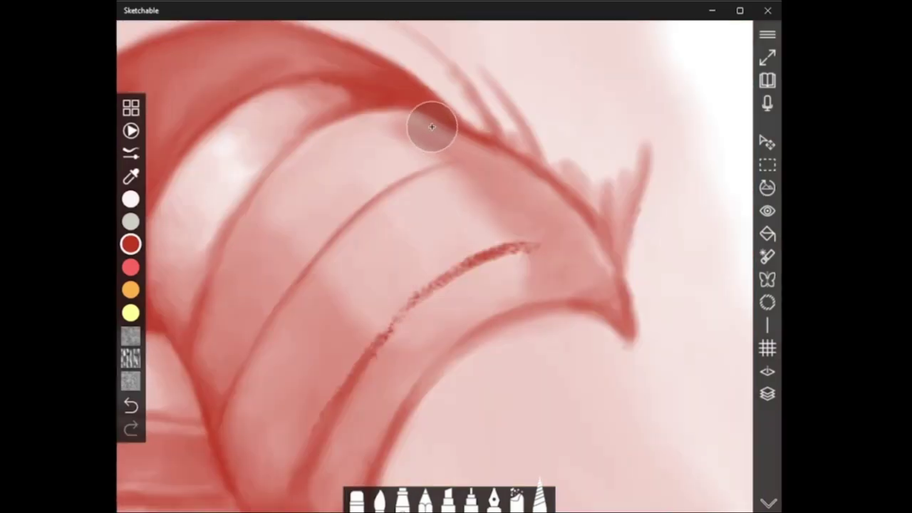
mouse_move(432, 126)
left_mouse_down()
mouse_move(409, 129)
mouse_move(422, 159)
left_mouse_up()
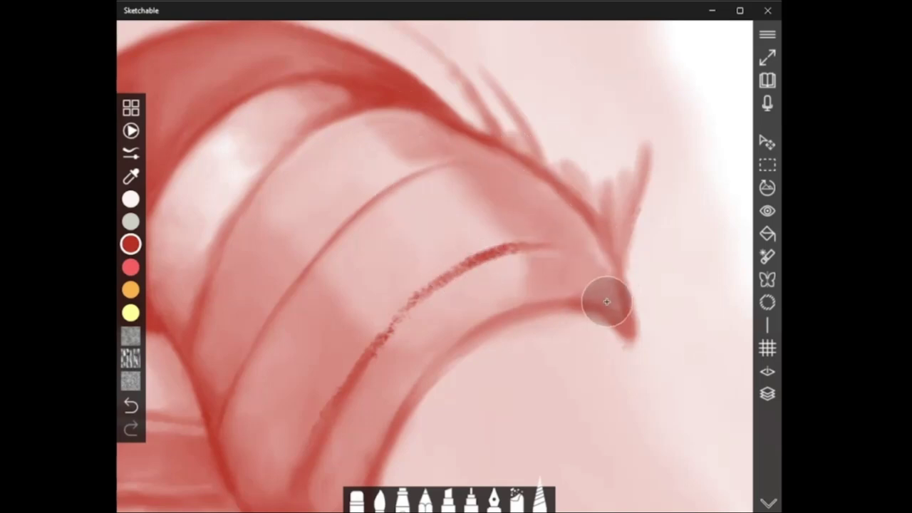
Blend the pointed end of the rounded cushion's outline and smudge the rough fold line nearest its inner edge into a smooth crease
left_click_drag(615, 291, 605, 249)
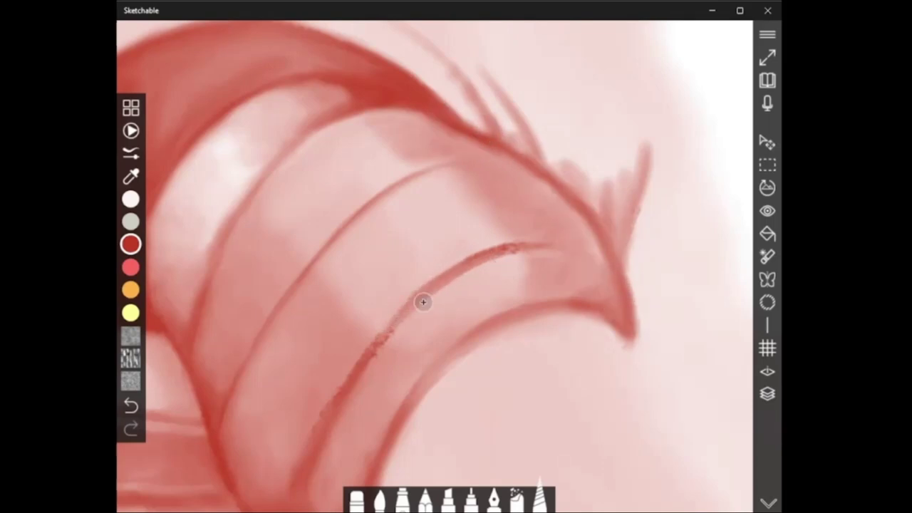
scroll(425, 292, "down", 5)
scroll(454, 292, "up", 5)
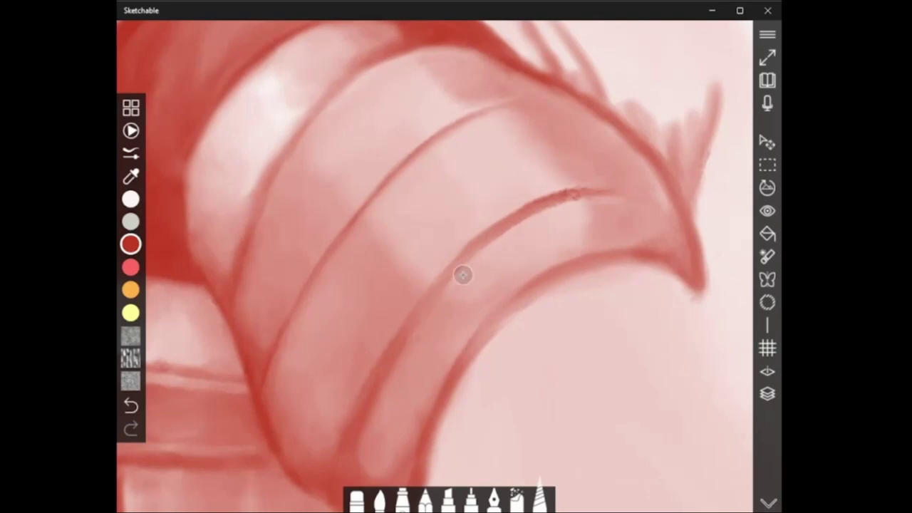
scroll(592, 193, "up", 3)
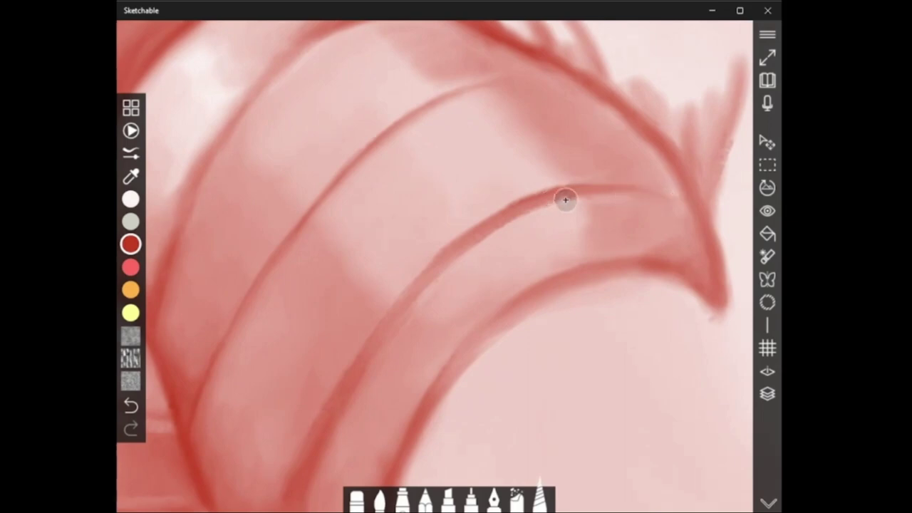
scroll(512, 207, "up", 3)
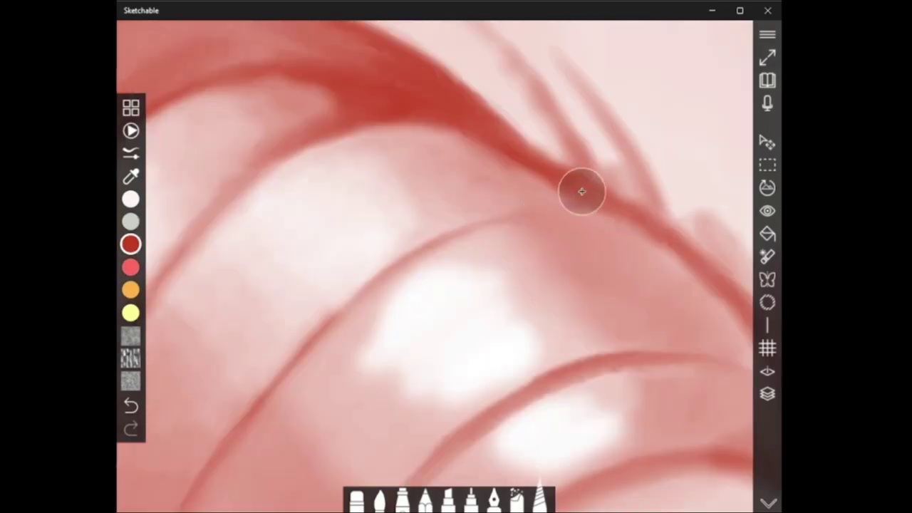
Adjust the blender size and soften the white highlights between the rounded form's curved fold lines
scroll(582, 181, "down", 3)
scroll(545, 193, "down", 3)
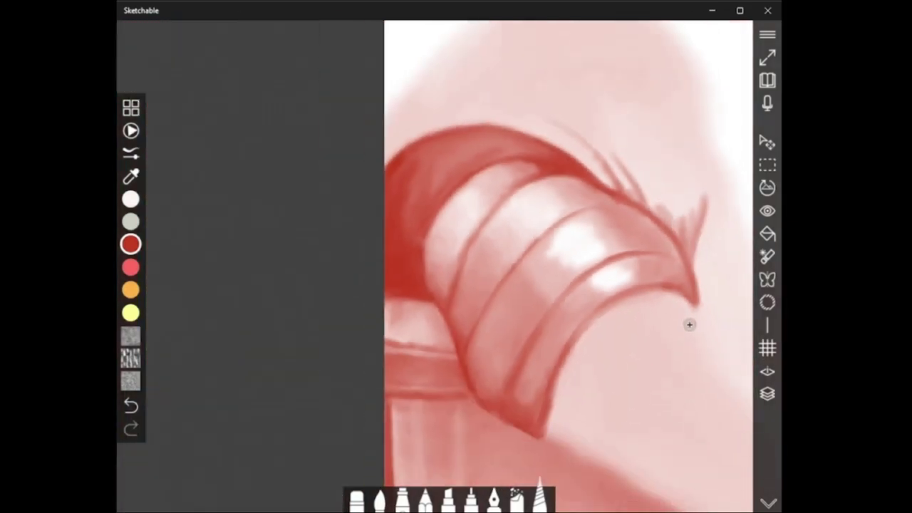
left_click(538, 503)
left_click_drag(397, 375, 403, 377)
left_click(460, 278)
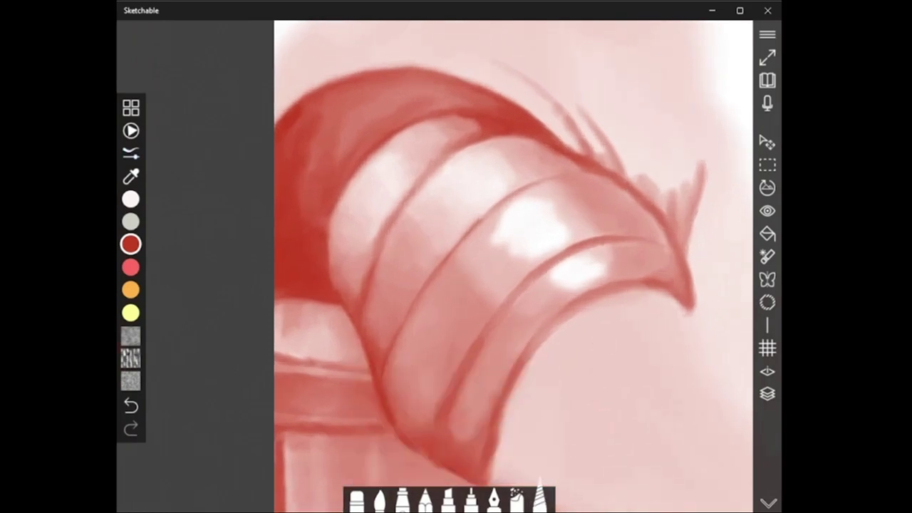
scroll(461, 278, "up", 2)
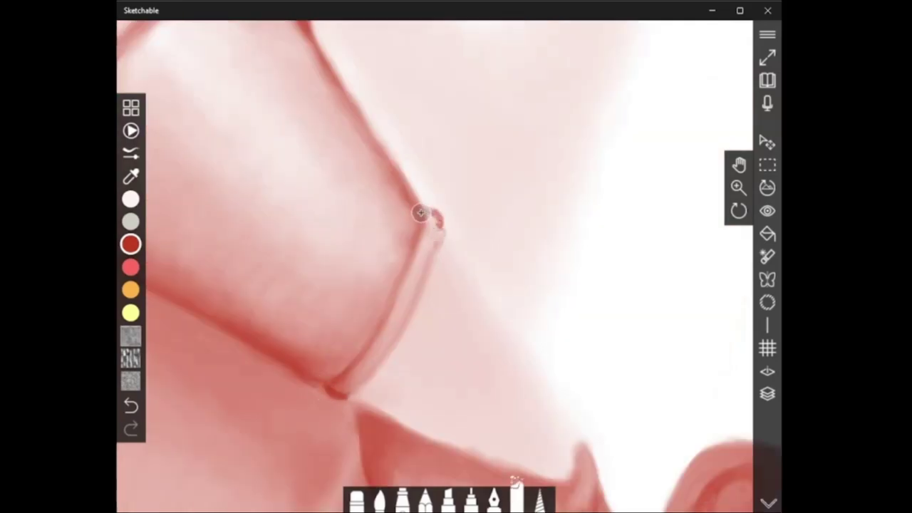
Adjust the blender size and smooth the rough red marks along the narrow cuff band's upper corner and outer edge
left_click(539, 500)
left_click(540, 500)
left_click_drag(405, 374, 397, 374)
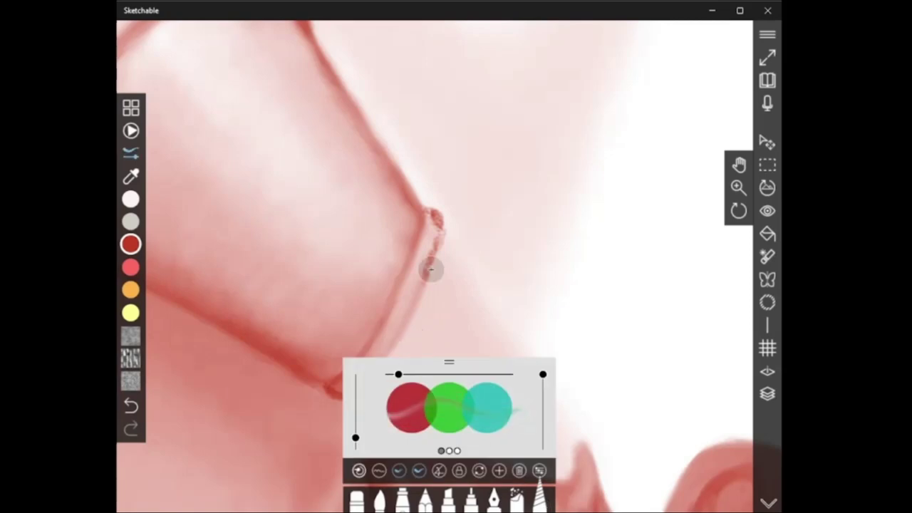
left_click(433, 207)
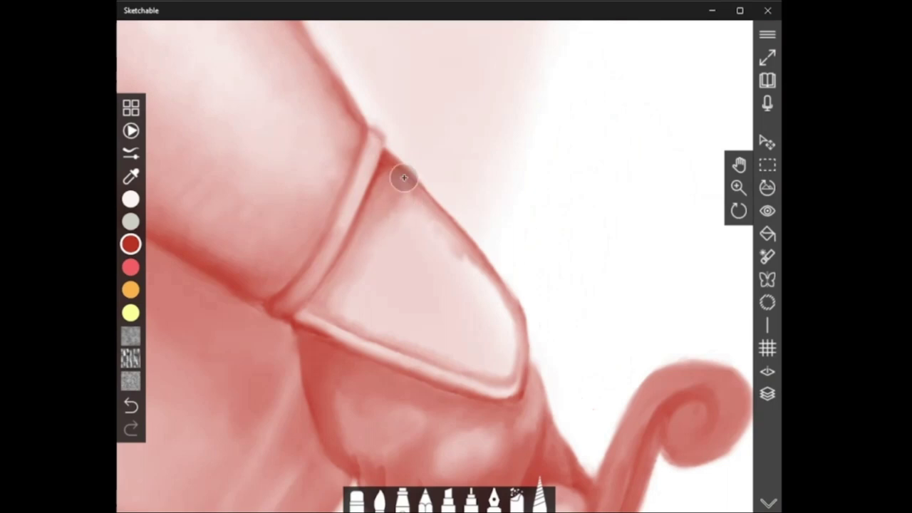
Enlarge the blender and pull the dark edge shading down into the pale panel below the cuff band with long soft strokes
scroll(479, 280, "up", 3)
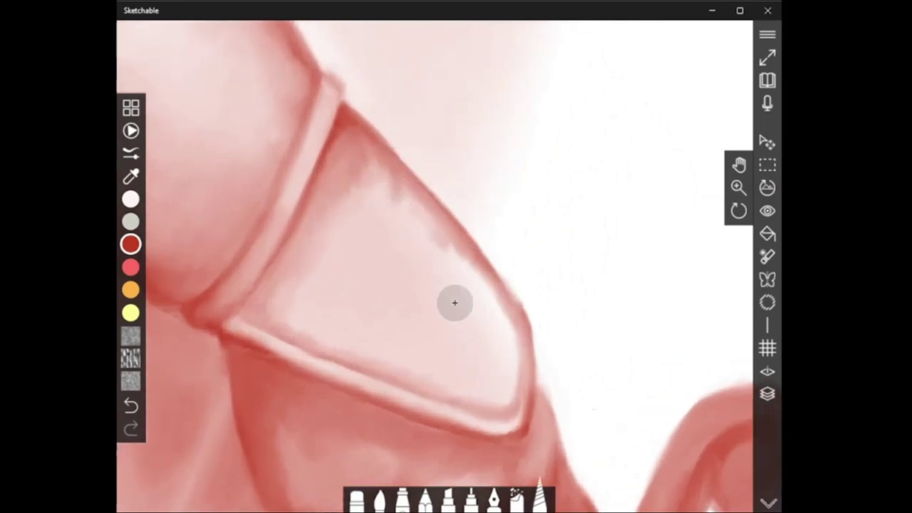
left_click(541, 506)
left_click(430, 374)
left_click(409, 375)
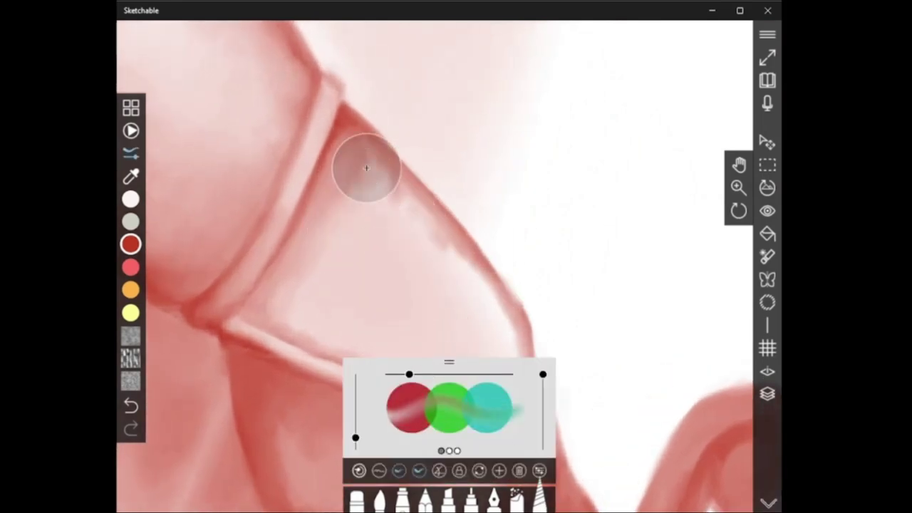
left_click_drag(365, 160, 359, 229)
left_click_drag(346, 188, 309, 293)
left_click_drag(396, 184, 448, 285)
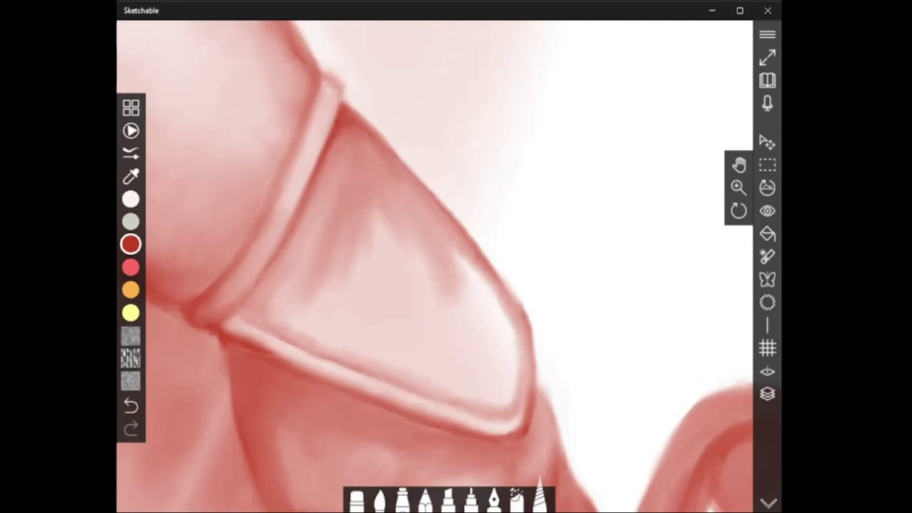
left_click_drag(403, 200, 421, 305)
left_click_drag(447, 239, 468, 312)
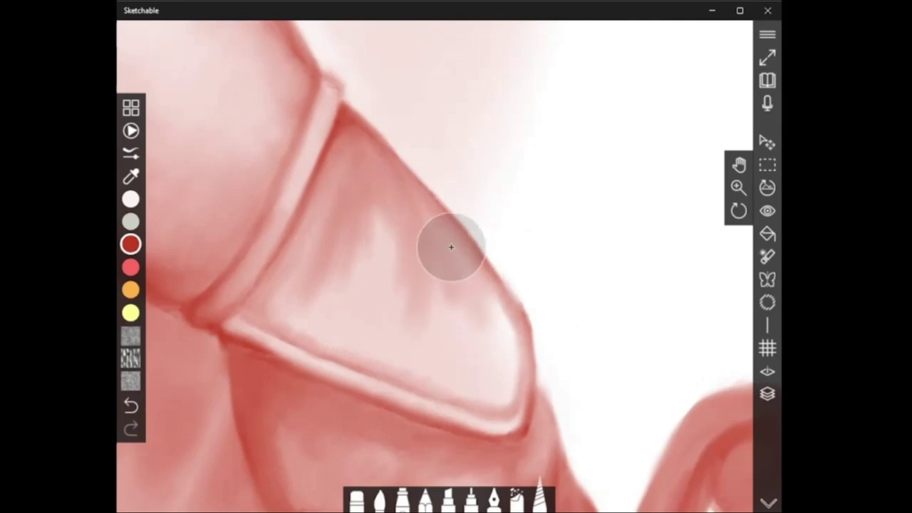
left_click_drag(452, 250, 503, 346)
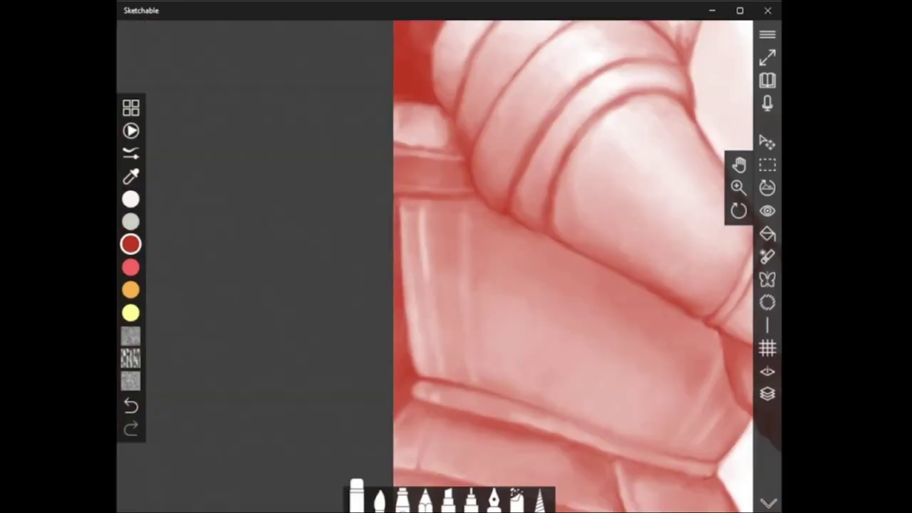
Erase a thin vertical highlight along the bodice's narrow edge fold and blend it into the surrounding shading
left_click_drag(417, 213, 443, 362)
left_click(538, 499)
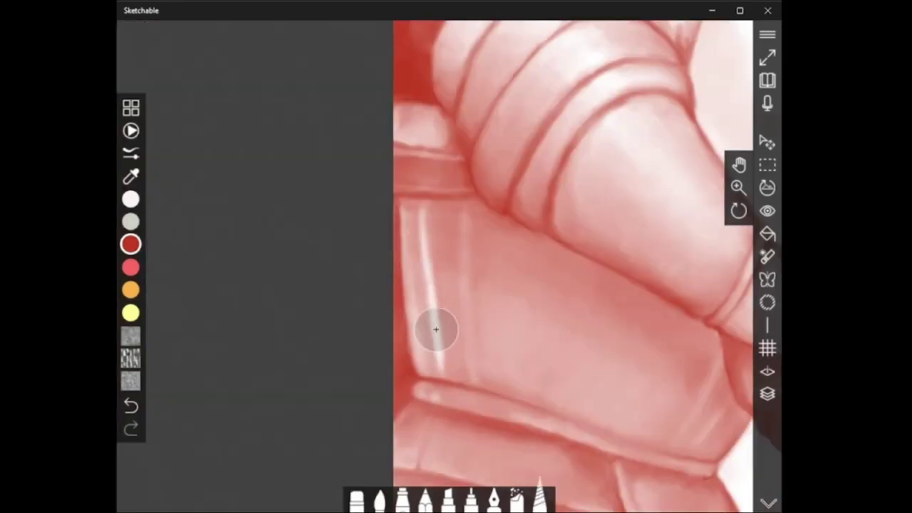
scroll(433, 328, "up", 3)
left_click_drag(456, 316, 437, 221)
left_click_drag(441, 161, 432, 98)
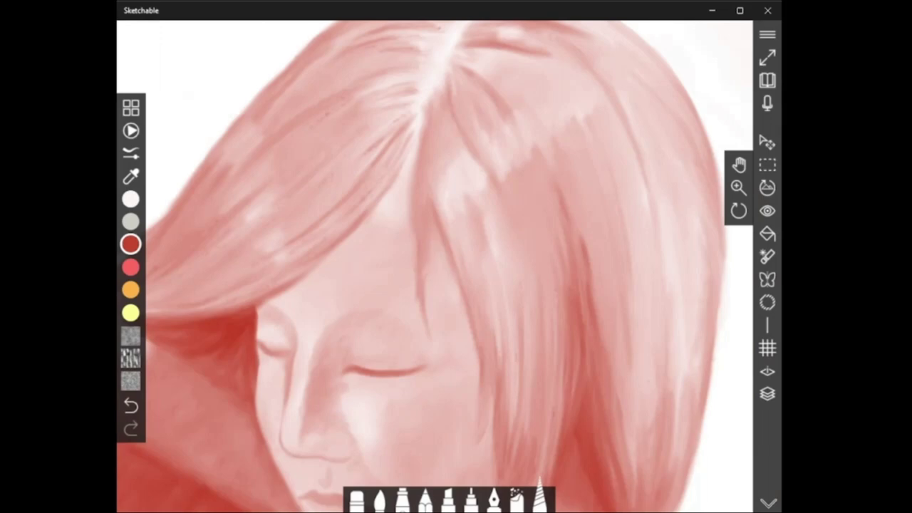
Adjust the textured brush size and paint a dark red curved crease between the outer roll and inner part of the rounded form above the hair
scroll(423, 307, "up", 5)
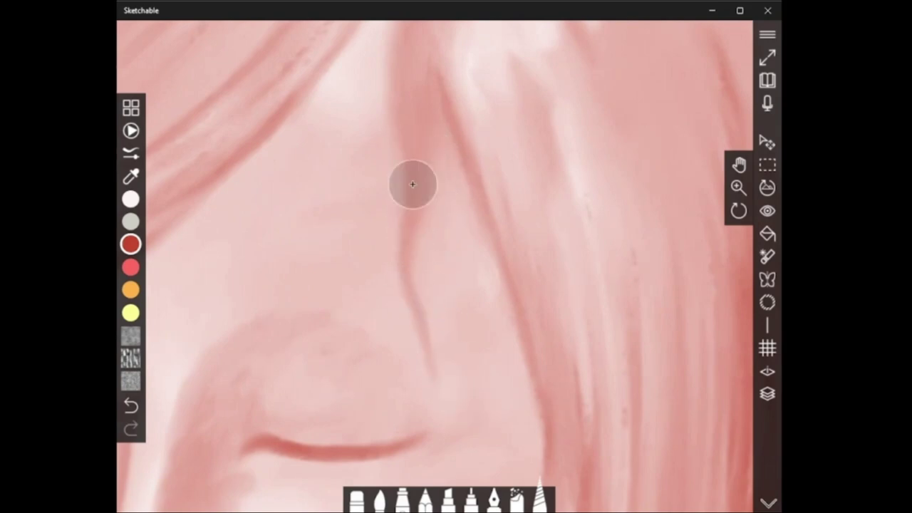
scroll(411, 183, "down", 3)
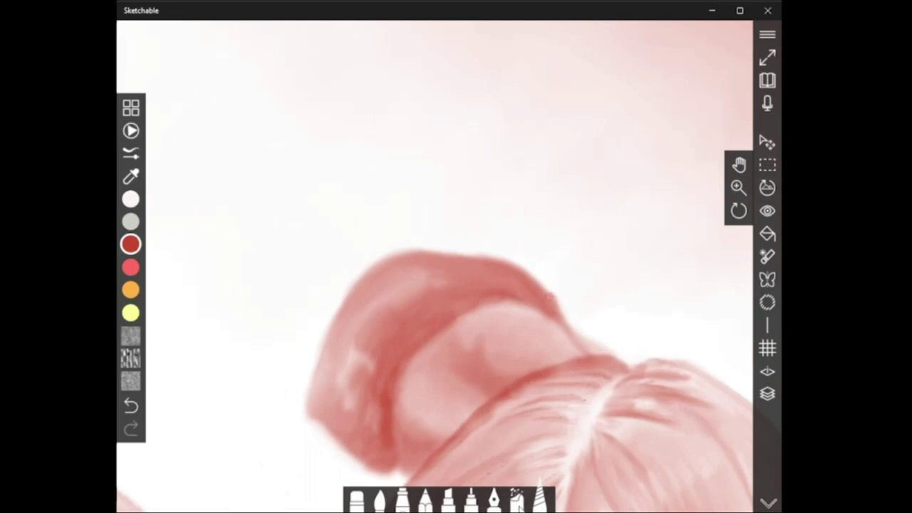
left_click(516, 500)
left_click(516, 500)
left_click(404, 375)
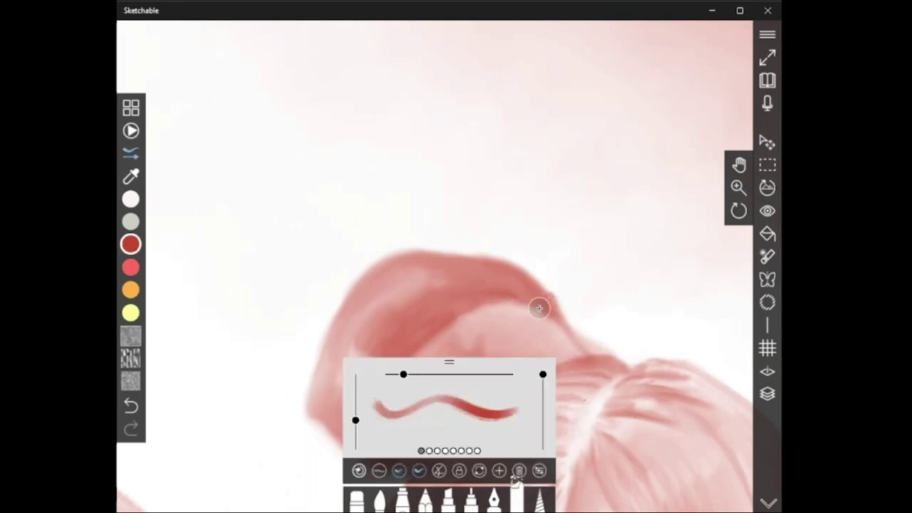
mouse_move(526, 291)
left_mouse_down()
mouse_move(475, 289)
mouse_move(418, 324)
mouse_move(400, 358)
left_mouse_up()
mouse_move(473, 294)
left_mouse_down()
mouse_move(383, 362)
mouse_move(377, 409)
left_mouse_up()
mouse_move(380, 377)
left_mouse_down()
mouse_move(385, 461)
mouse_move(378, 392)
left_mouse_up()
Smudge the dark curved crease above the hair and blend it into the shading of the outer roll
left_click(538, 500)
mouse_move(368, 355)
left_mouse_down()
mouse_move(402, 351)
mouse_move(381, 397)
mouse_move(373, 361)
left_mouse_up()
mouse_move(435, 313)
left_mouse_down()
mouse_move(446, 295)
mouse_move(470, 339)
mouse_move(477, 317)
mouse_move(502, 312)
mouse_move(512, 294)
mouse_move(549, 297)
left_mouse_up()
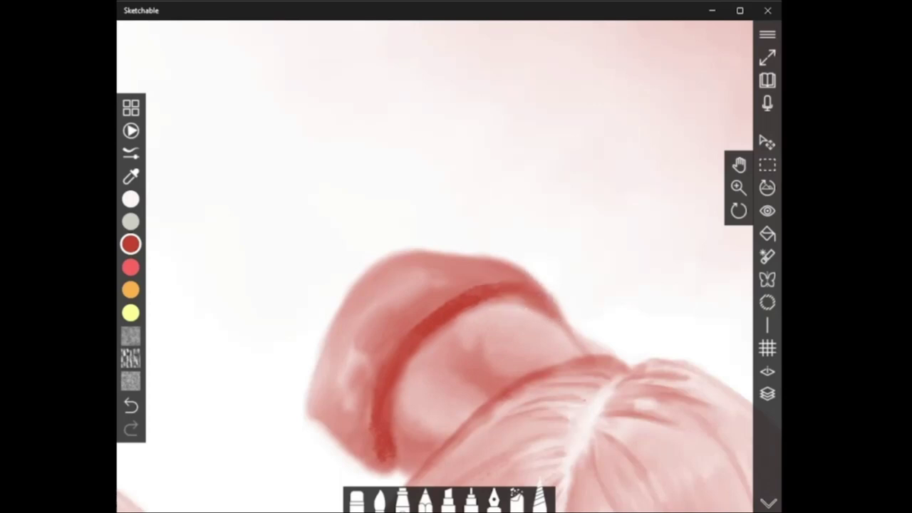
mouse_move(491, 301)
left_mouse_down()
mouse_move(521, 299)
mouse_move(495, 293)
mouse_move(450, 316)
left_mouse_up()
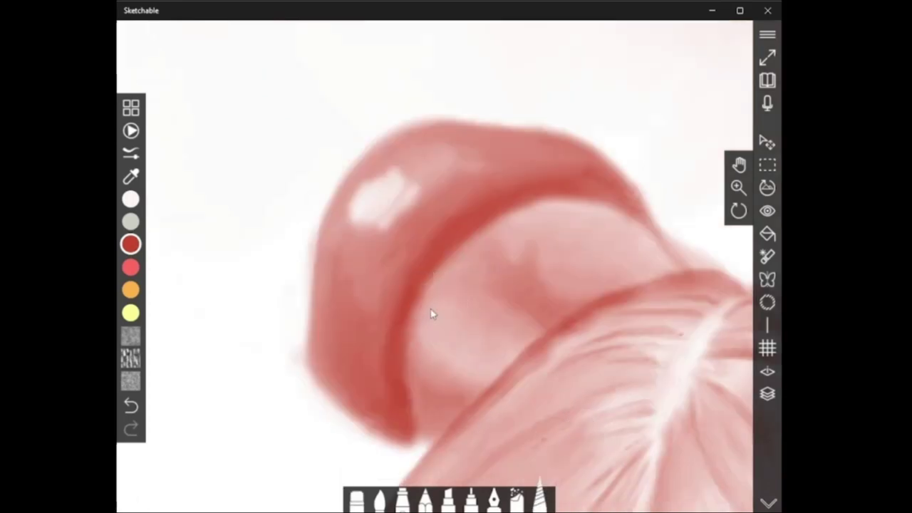
Blend the white highlight on the outer roll above the hair outward along its curve into the surrounding red
mouse_move(416, 210)
left_mouse_down()
mouse_move(400, 207)
mouse_move(353, 234)
mouse_move(374, 272)
mouse_move(392, 256)
left_mouse_up()
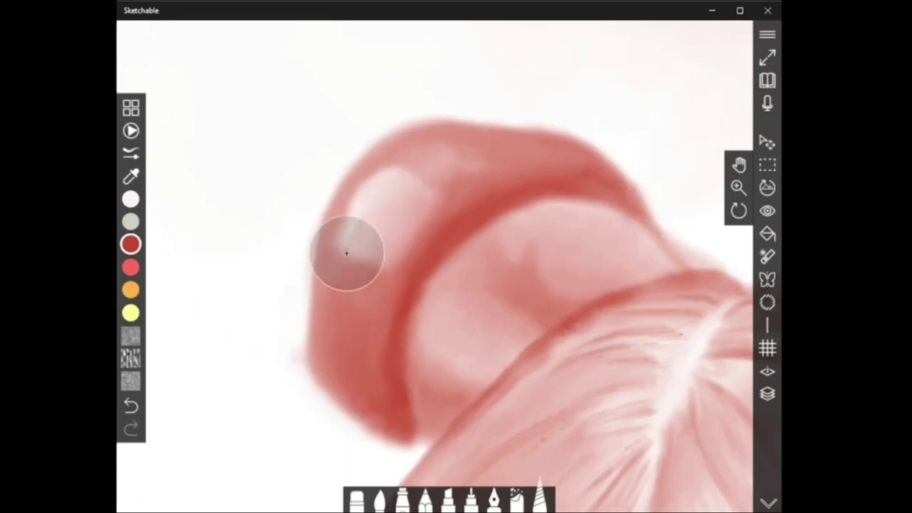
left_click_drag(436, 191, 509, 170)
left_click_drag(432, 171, 398, 179)
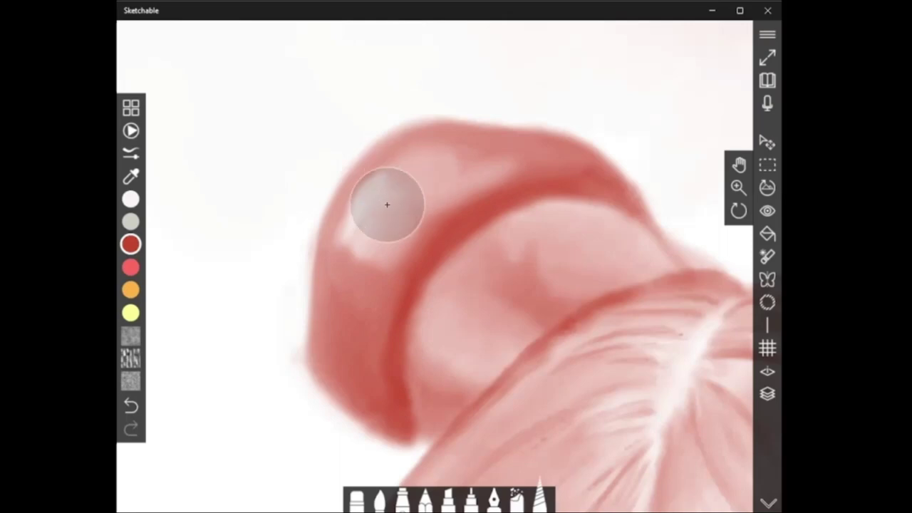
left_click_drag(420, 241, 441, 215)
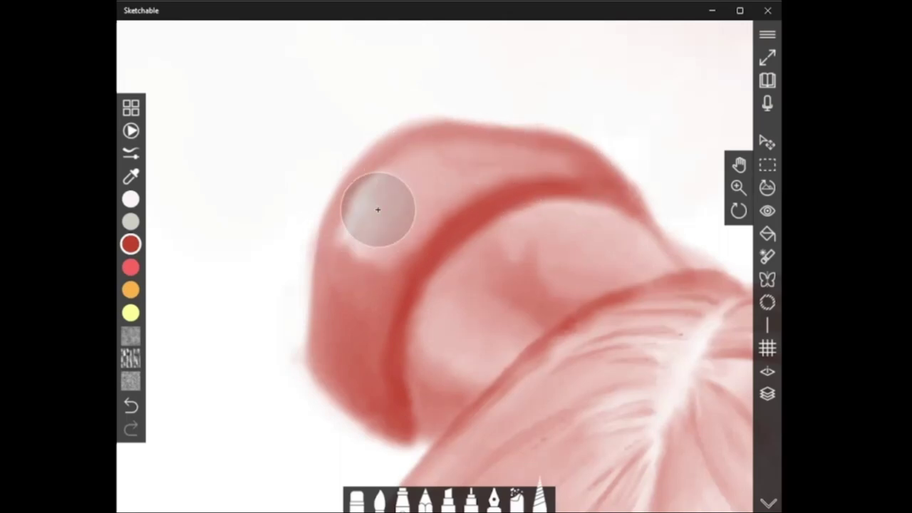
scroll(377, 209, "up", 2)
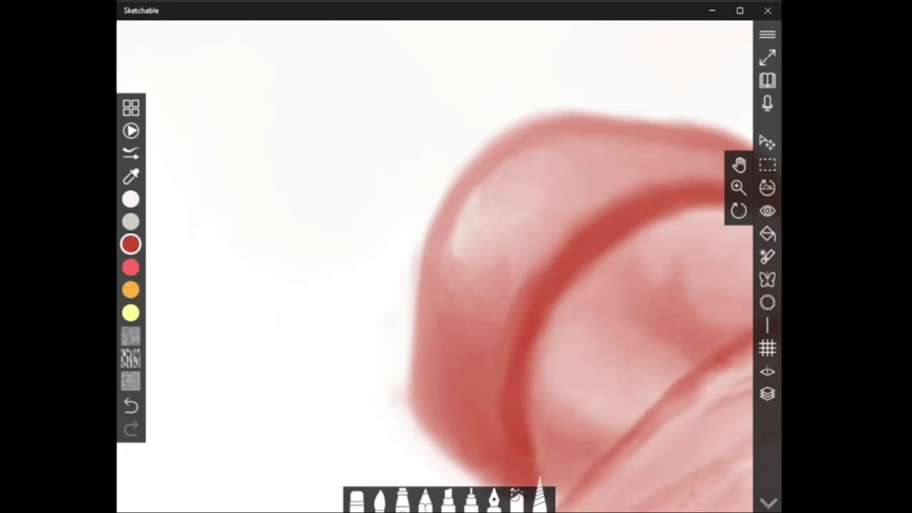
left_click_drag(456, 256, 411, 289)
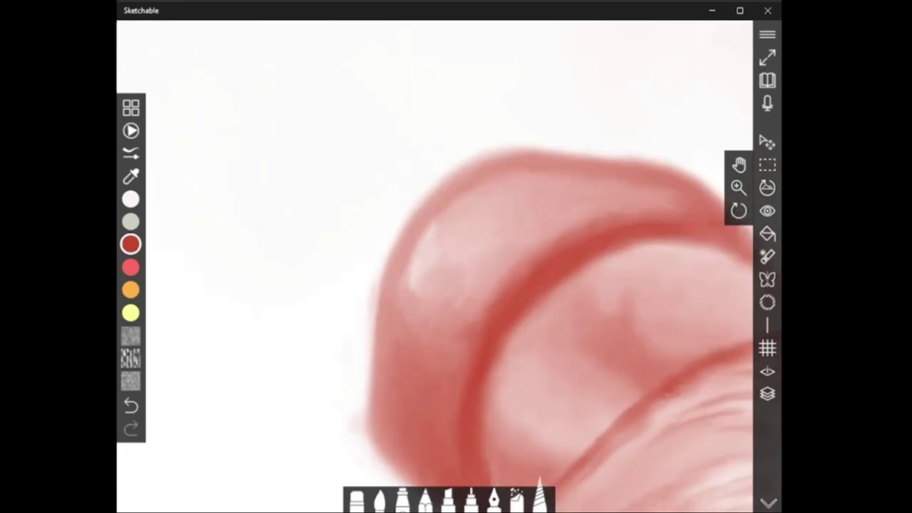